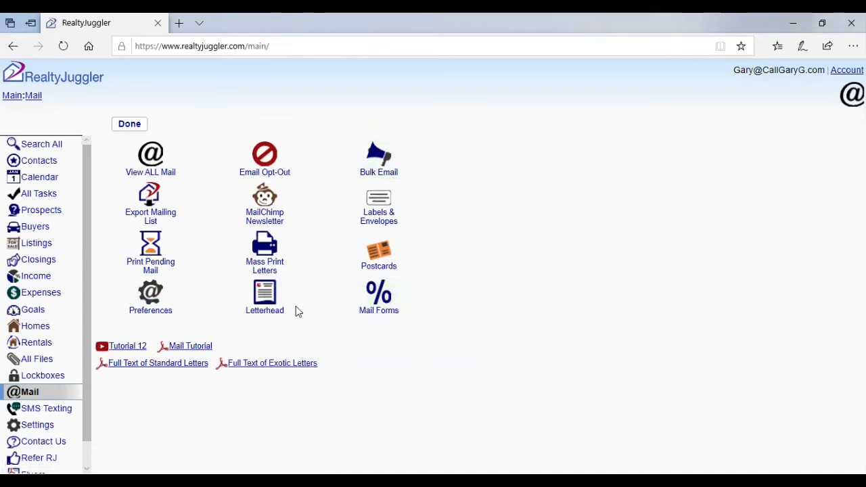
# Review the email signature in the mail preferences, then return to the main page
pyautogui.click(156, 300)
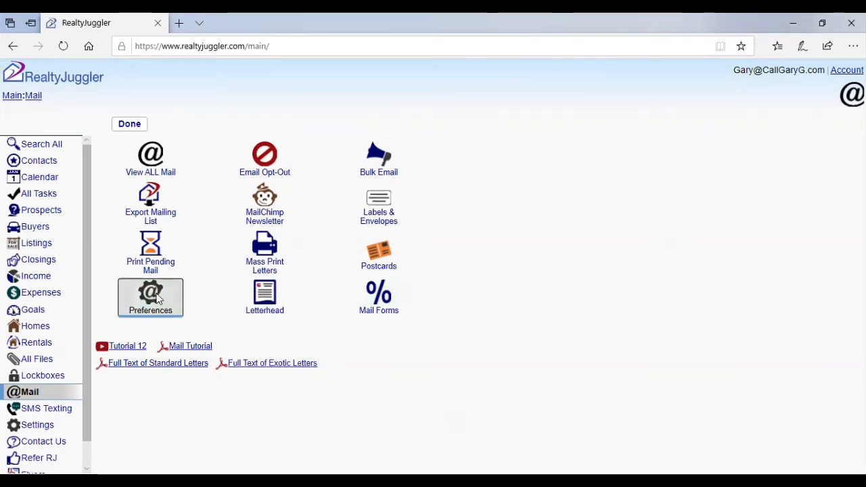
pyautogui.scroll(-3, 560, 332)
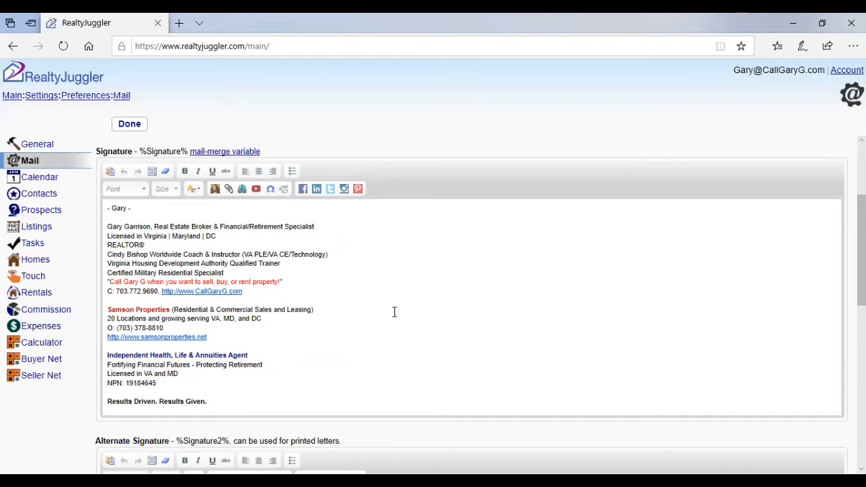
pyautogui.click(124, 129)
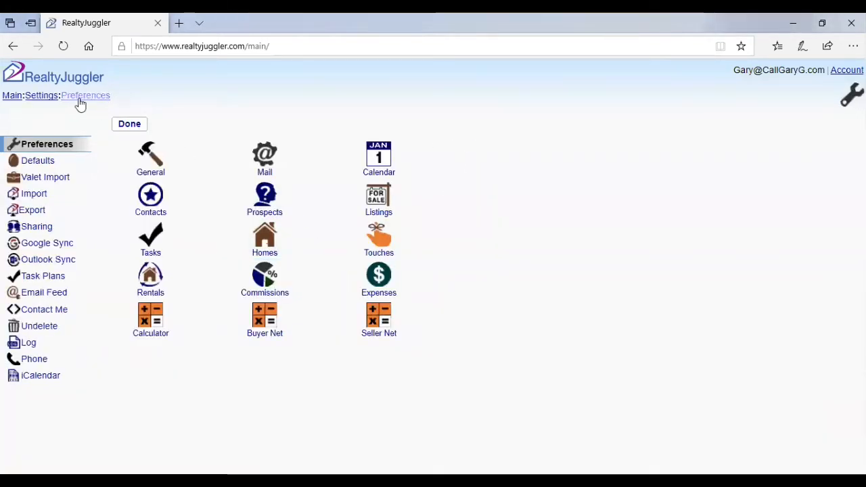
pyautogui.click(11, 96)
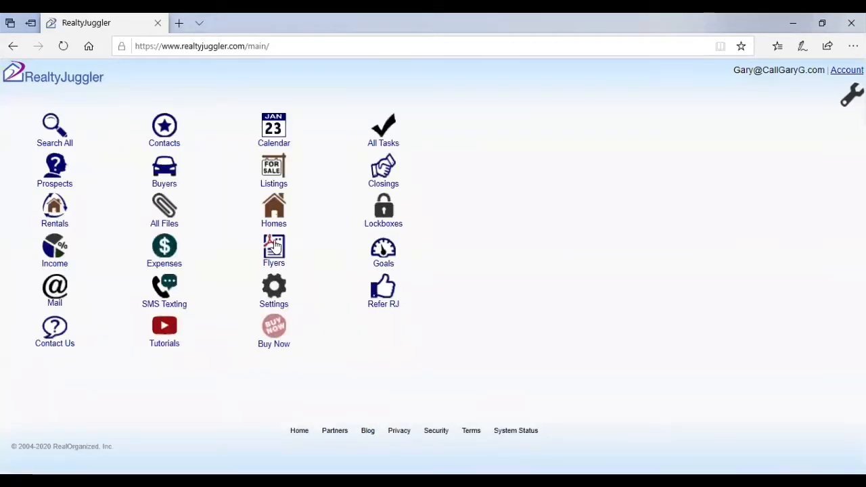
# Create a new mail form of type Letter from the list of mail forms
pyautogui.click(55, 291)
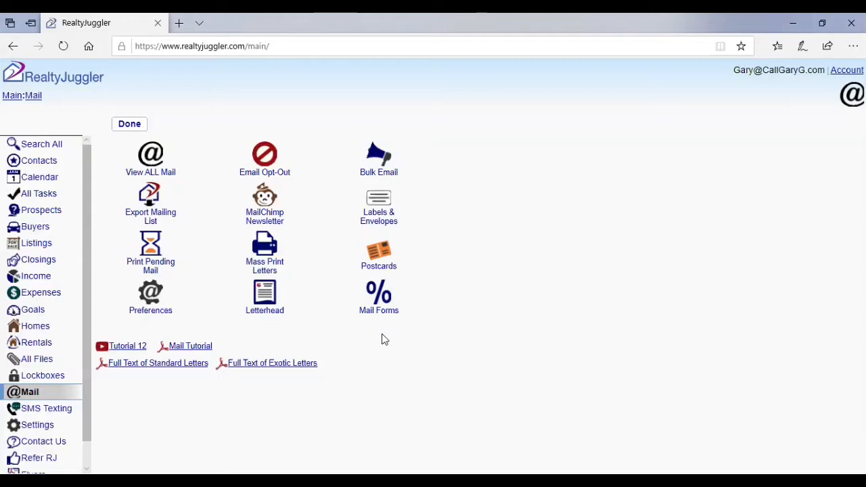
pyautogui.click(380, 297)
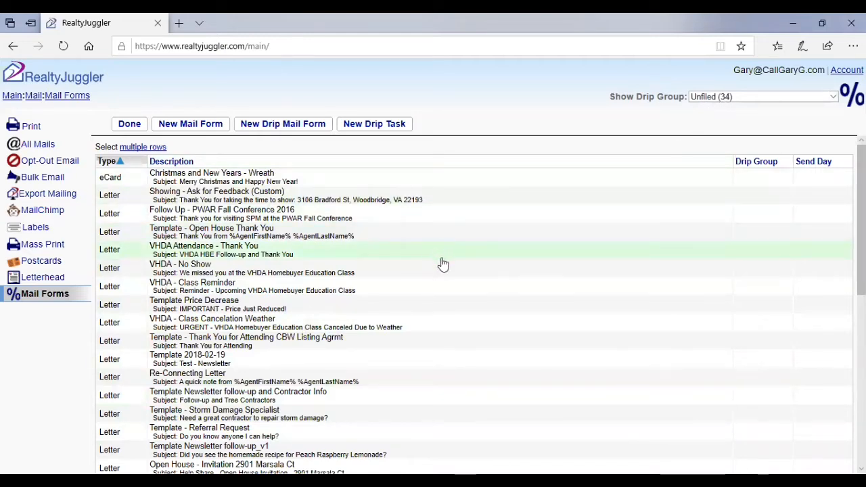
pyautogui.scroll(-4, 443, 264)
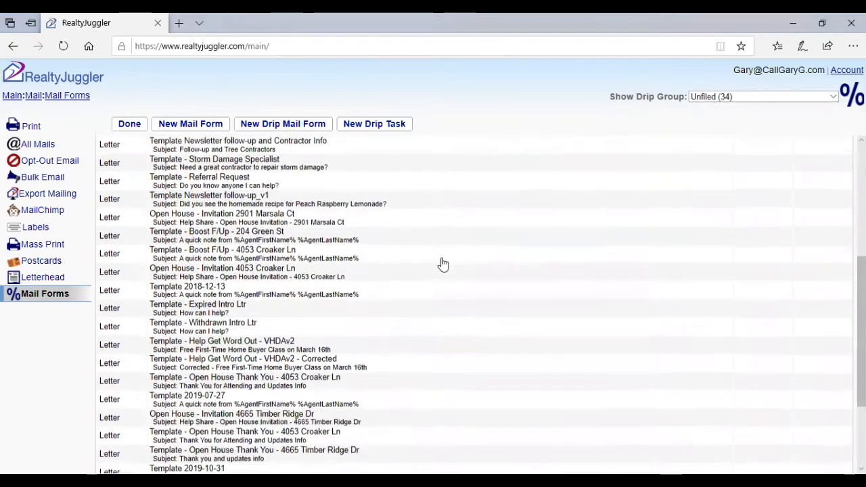
pyautogui.scroll(4, 443, 264)
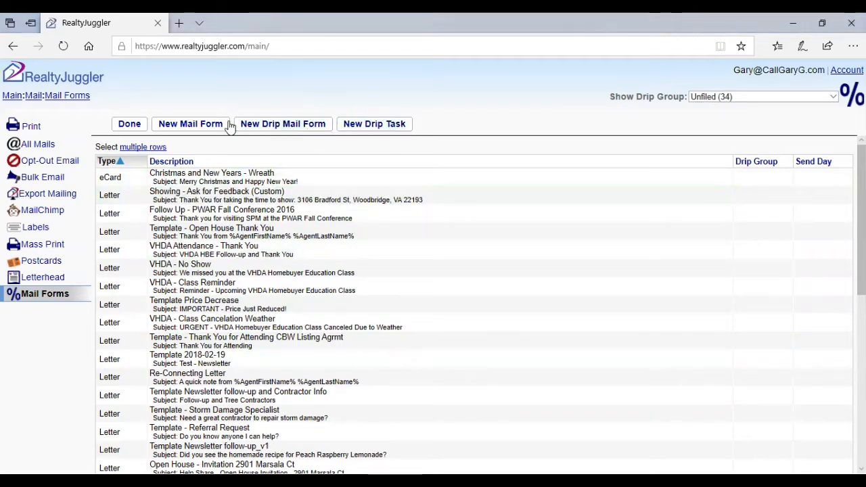
pyautogui.click(182, 129)
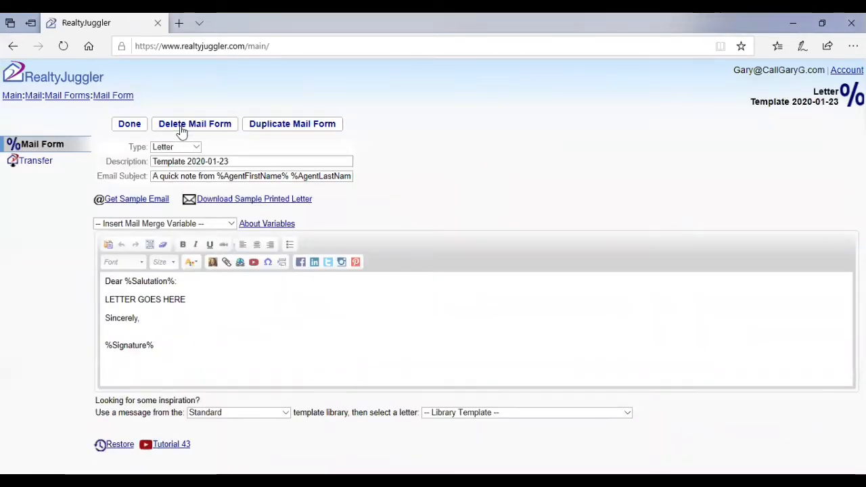
# Set the mail form's description to "Test Newsletter for CBW" and its email subject to "Welcome to My Newsletter"
pyautogui.moveTo(234, 162); pyautogui.dragTo(129, 156)
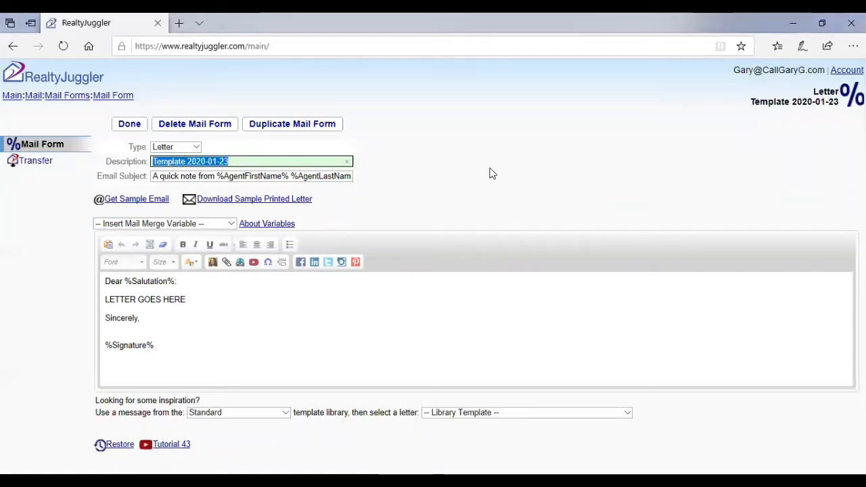
pyautogui.write('Test N')
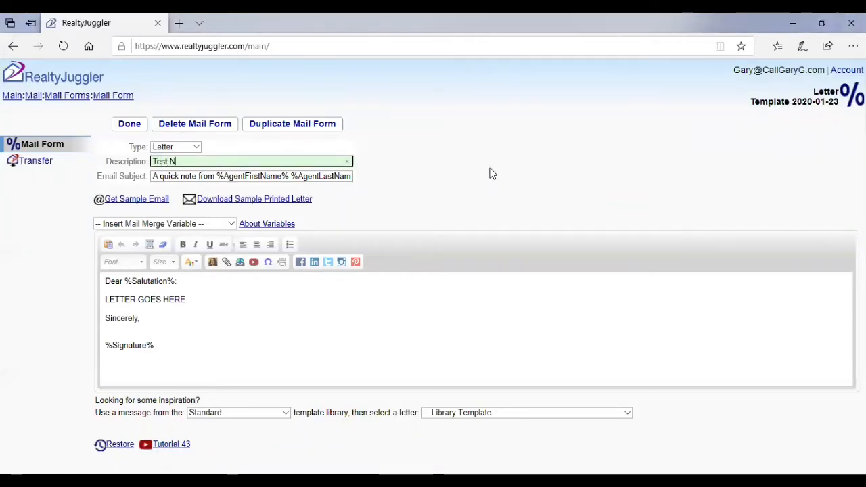
pyautogui.write('ewslett')
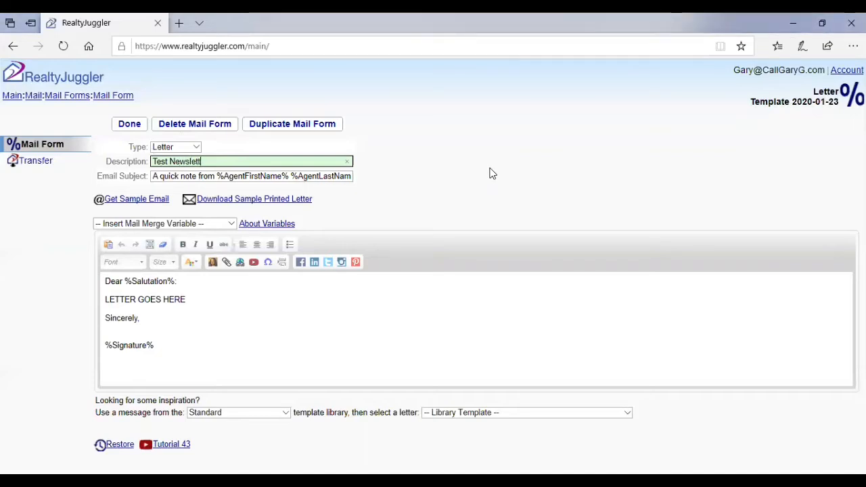
pyautogui.write('er for CBW')
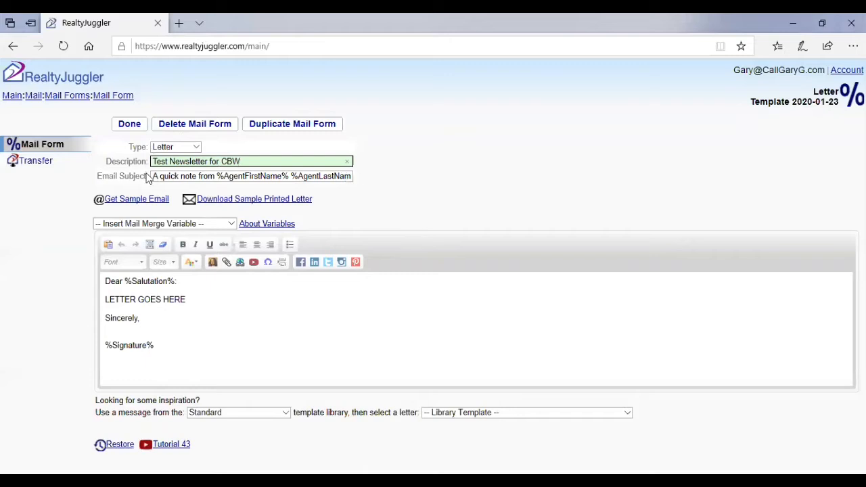
pyautogui.moveTo(156, 175); pyautogui.dragTo(401, 184)
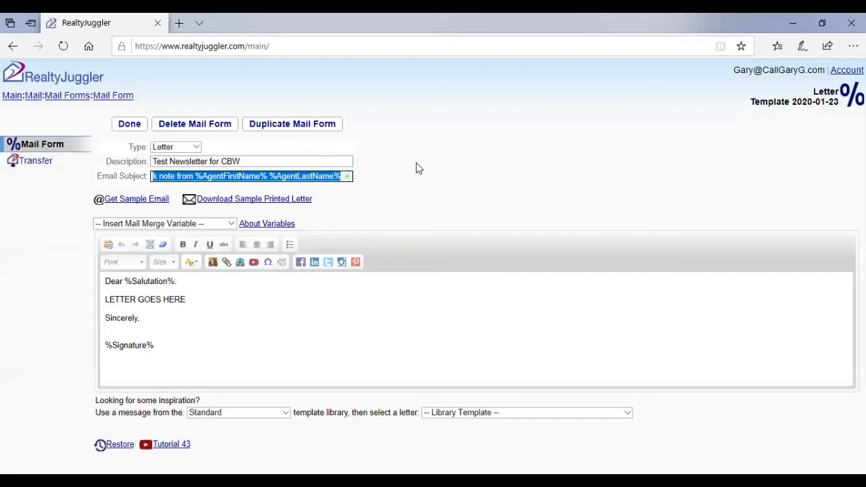
pyautogui.write('Welcome to ')
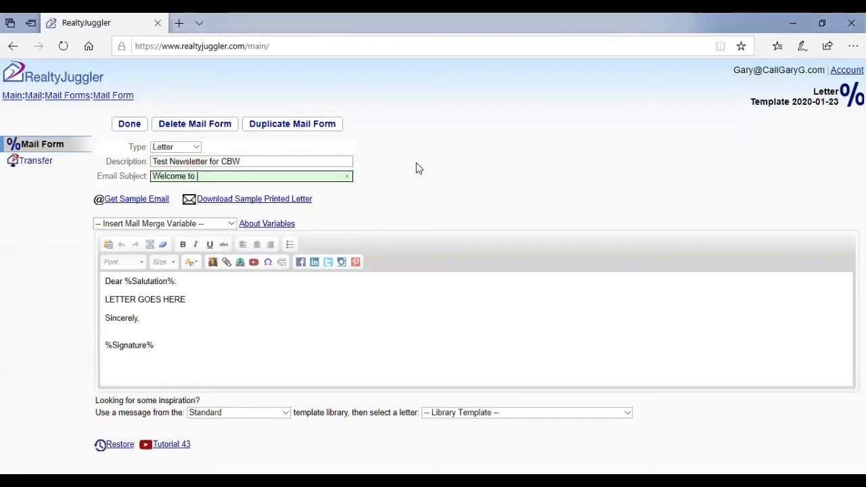
pyautogui.write('My Newsletter')
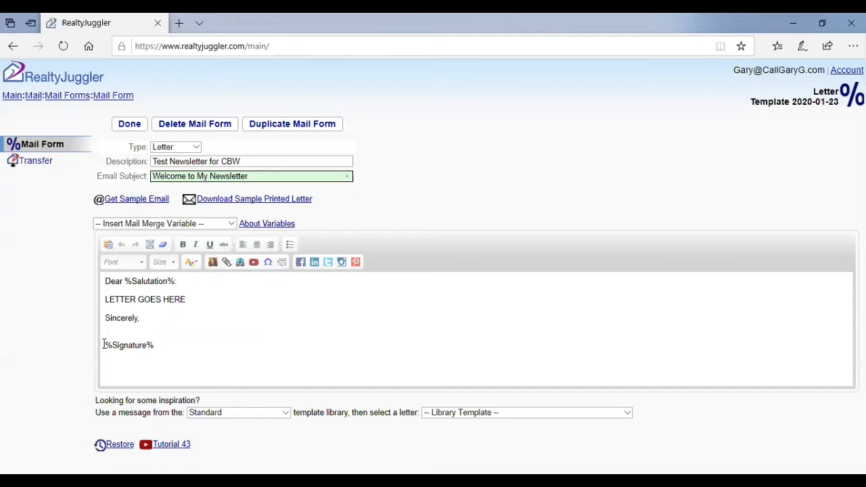
# Look through the available mail merge variables without inserting any, and return to the letter body
pyautogui.click(231, 224)
pyautogui.scroll(-3, 210, 269)
pyautogui.scroll(-10, 208, 271)
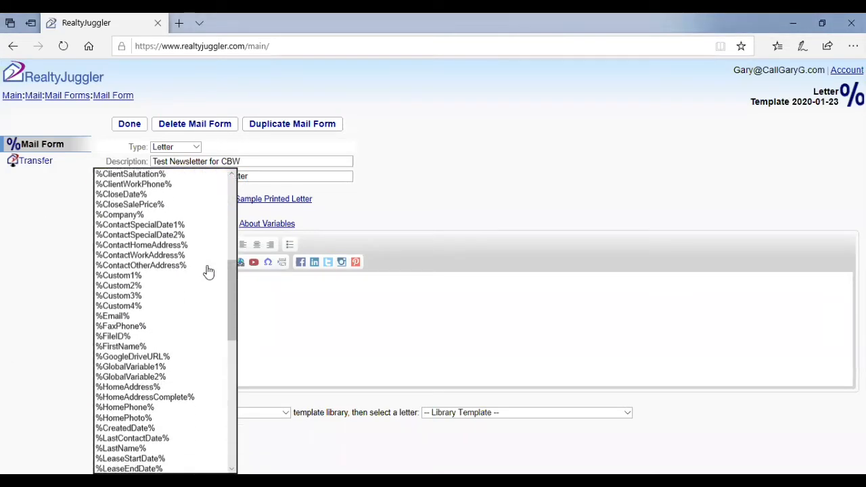
pyautogui.click(301, 315)
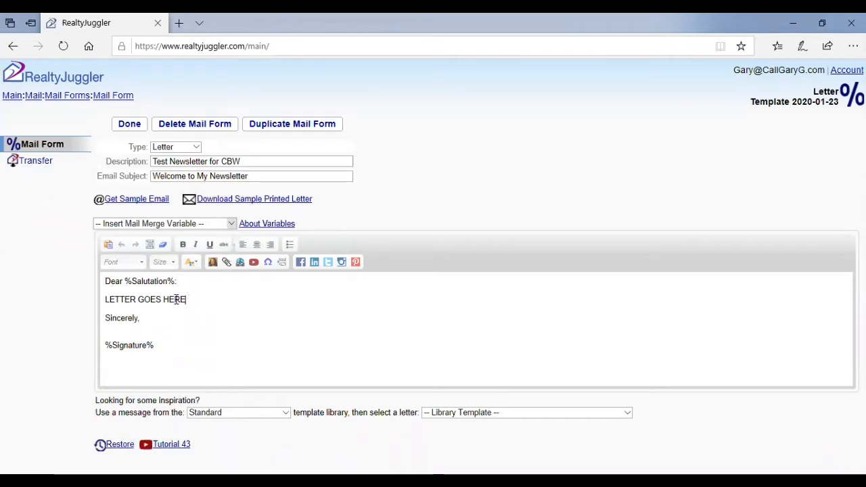
# Replace the placeholder "LETTER GOES HERE" with "Welcome to my newsletter. I hope you find it informative and will share." and add a blank paragraph below
pyautogui.moveTo(189, 299); pyautogui.dragTo(114, 292)
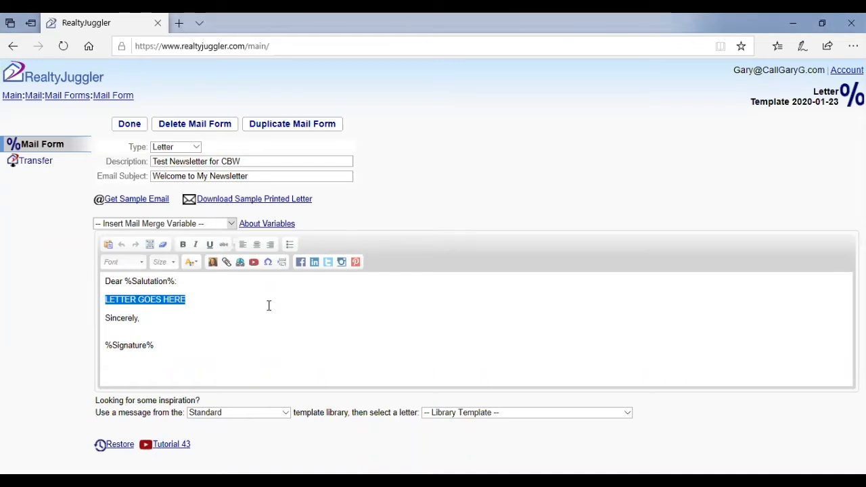
pyautogui.write('Welcome ')
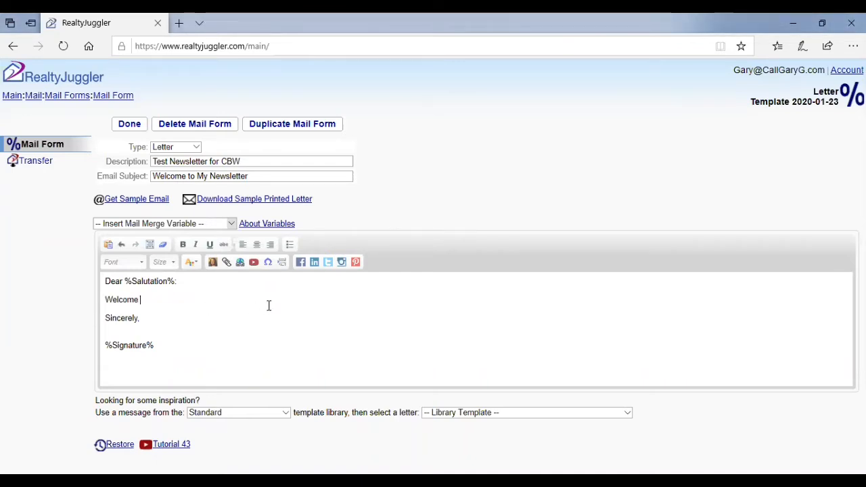
pyautogui.write('to my new')
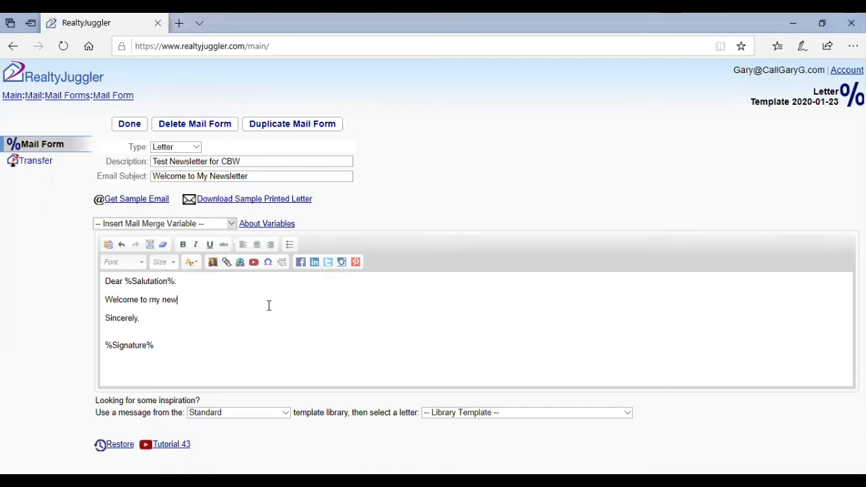
pyautogui.write('sletter. I hope')
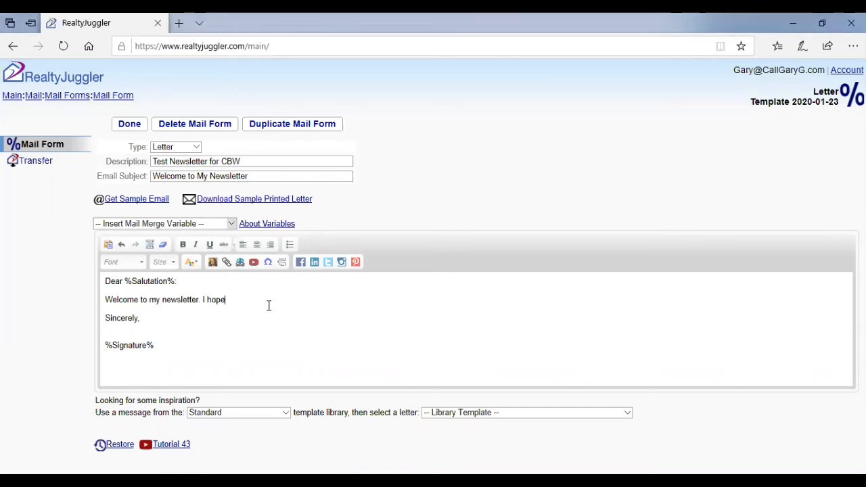
pyautogui.write(' you find it information')
pyautogui.press('BackSpace')
pyautogui.press('BackSpace')
pyautogui.write('ve and will share.')
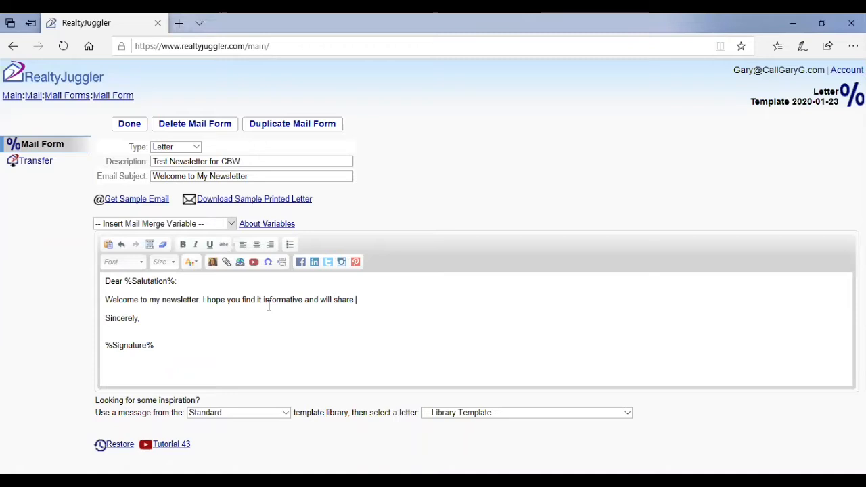
pyautogui.press('Return')
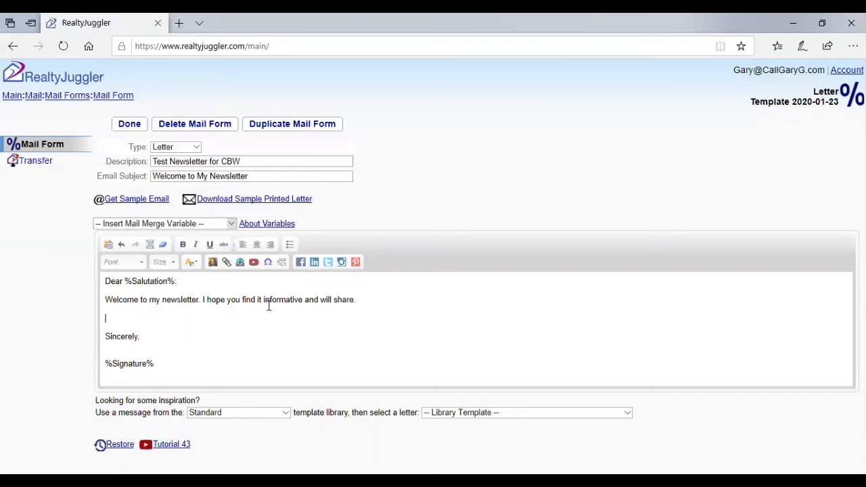
# Upload the OldRep August 2018 newsletter PDF as a new image attachment for the letter, converting page 1 at maximum 800px width
pyautogui.click(212, 264)
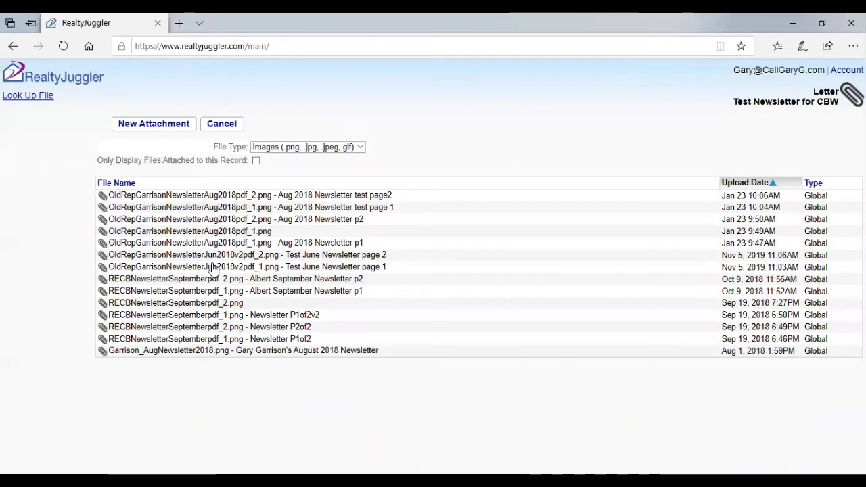
pyautogui.click(155, 125)
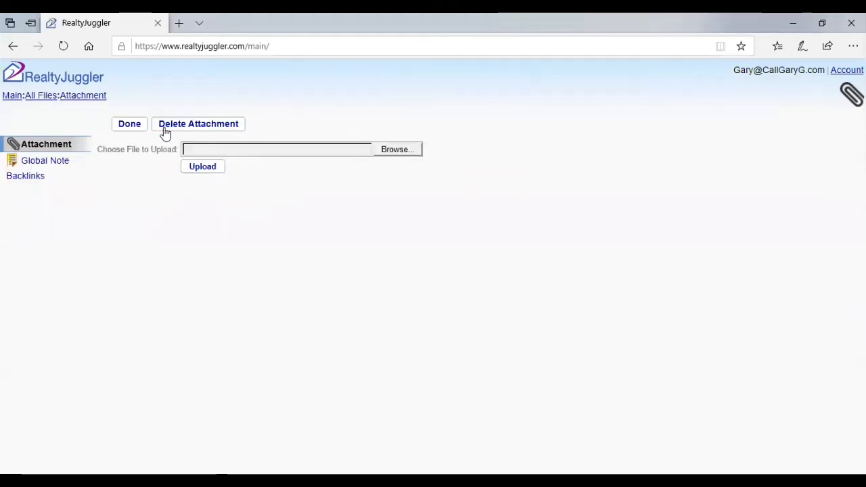
pyautogui.click(393, 152)
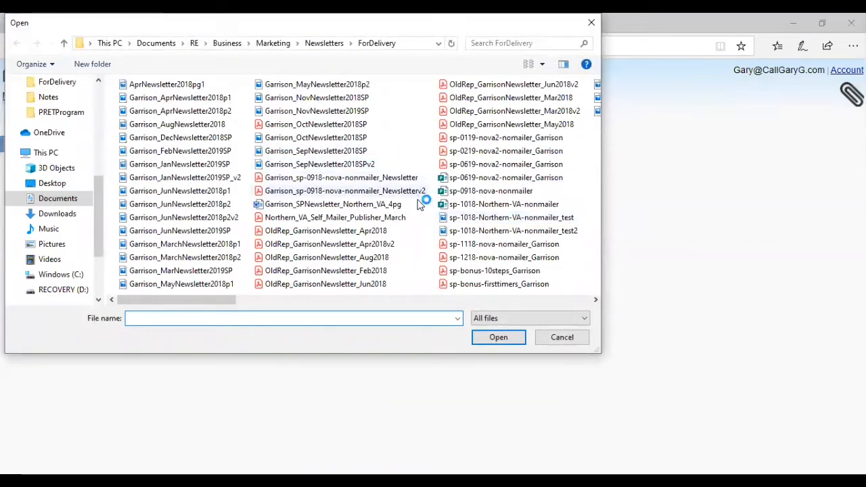
pyautogui.click(357, 258)
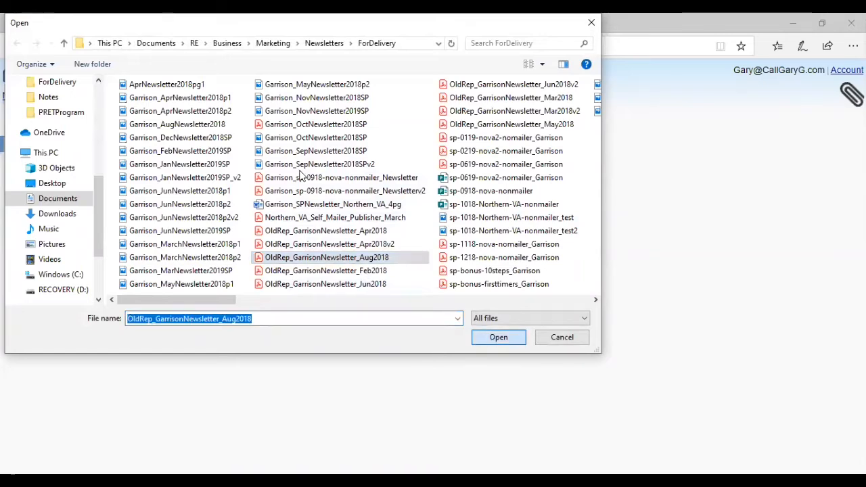
pyautogui.click(497, 337)
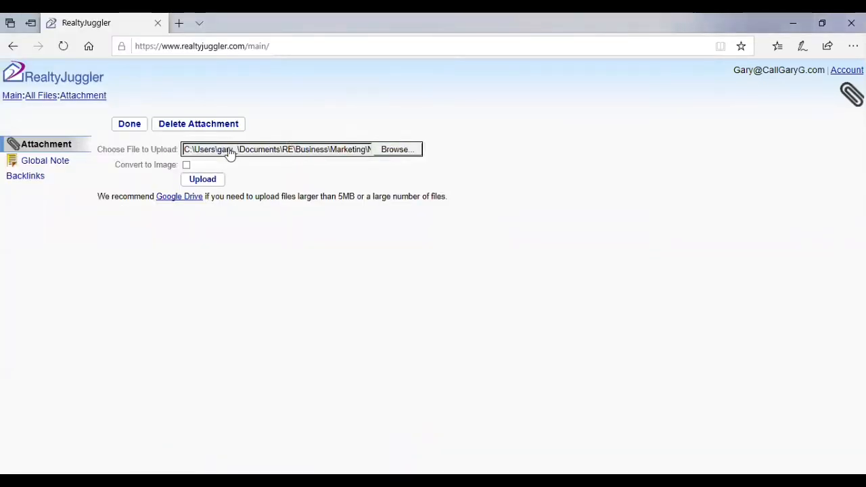
pyautogui.click(187, 166)
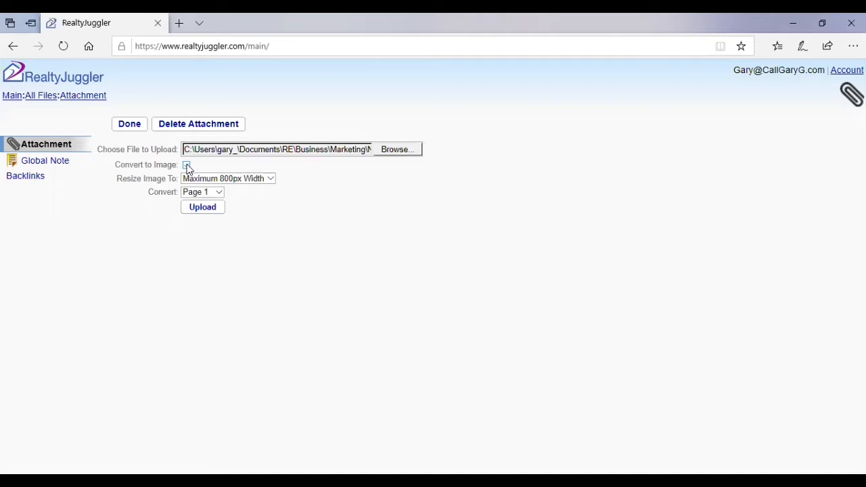
pyautogui.click(202, 207)
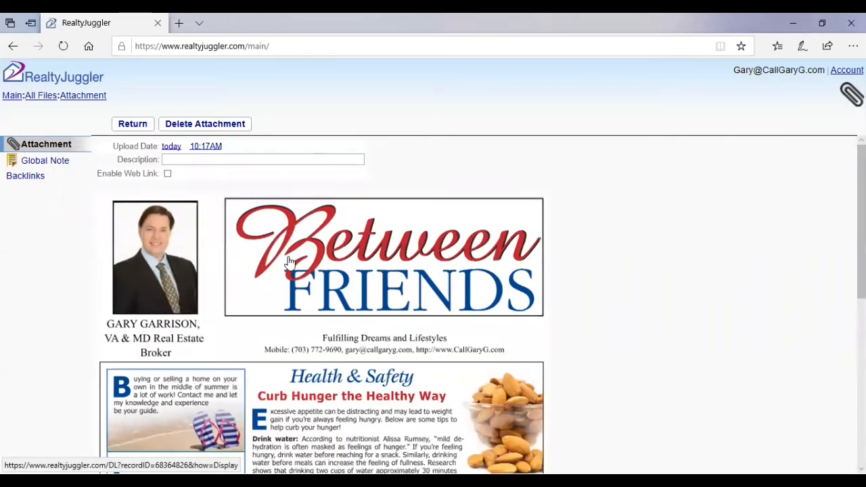
# Set the page 1 attachment's description to "Aug 2018 Test Newsletter Page 1", enable its web link and check the converted page
pyautogui.scroll(-5, 290, 263)
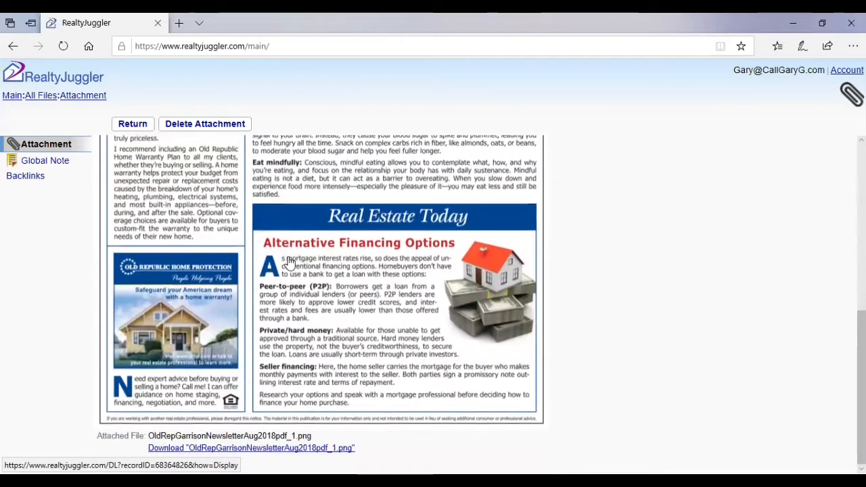
pyautogui.scroll(3, 290, 263)
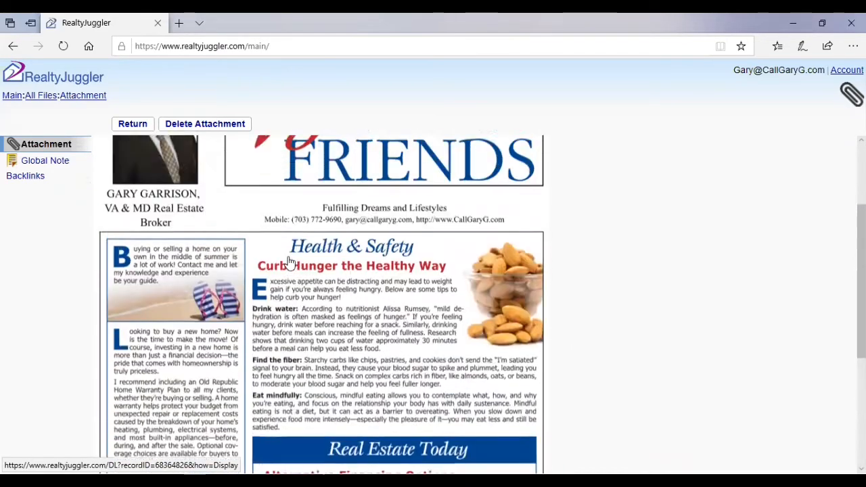
pyautogui.scroll(1, 290, 262)
pyautogui.scroll(1, 289, 263)
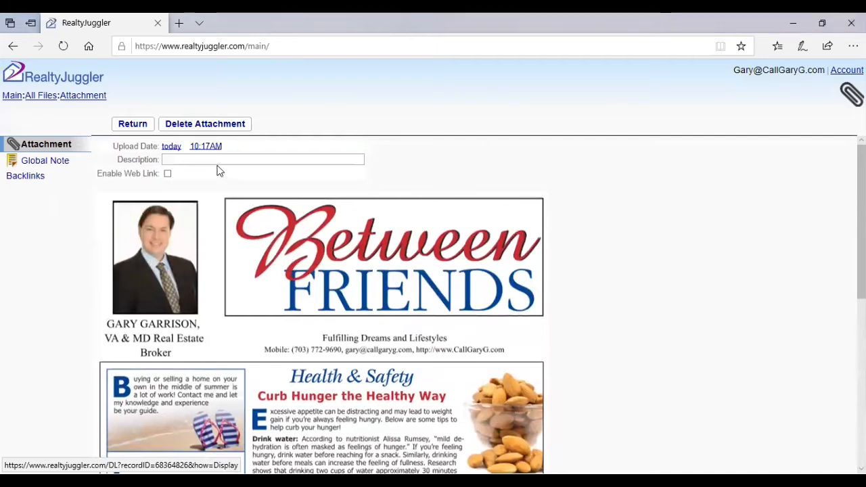
pyautogui.click(245, 159)
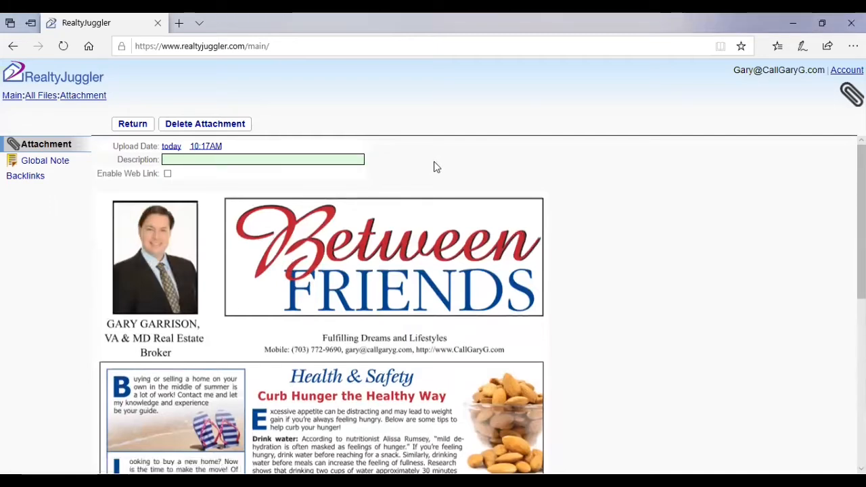
pyautogui.write('Aug 2018 ')
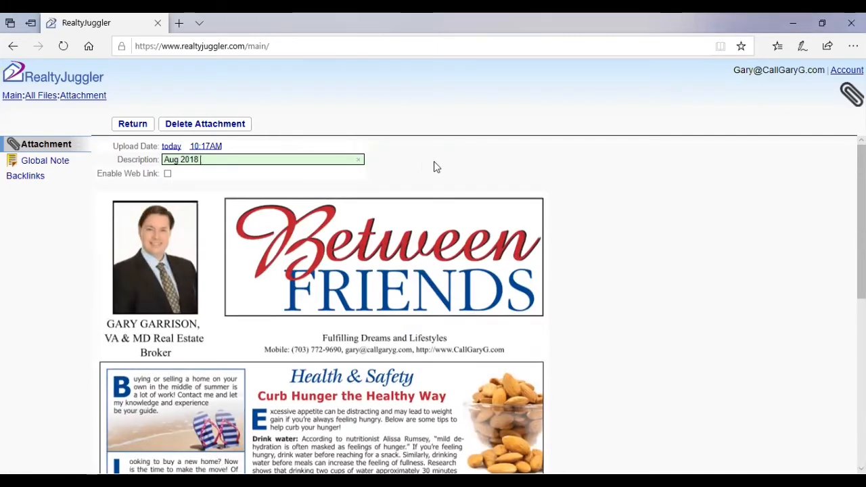
pyautogui.write('Test Newsletter')
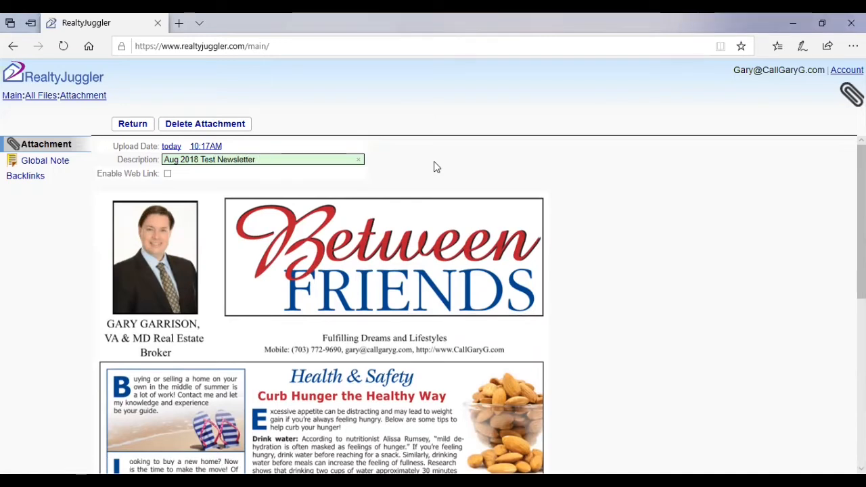
pyautogui.write(' Page 1')
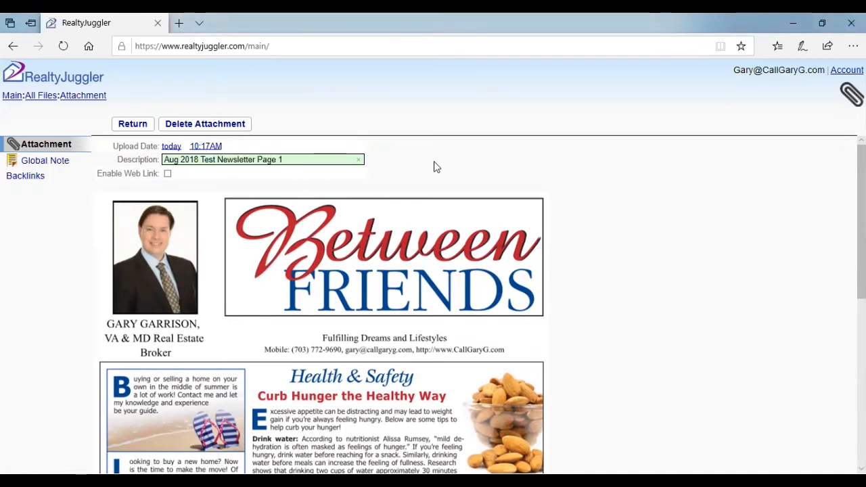
pyautogui.click(168, 174)
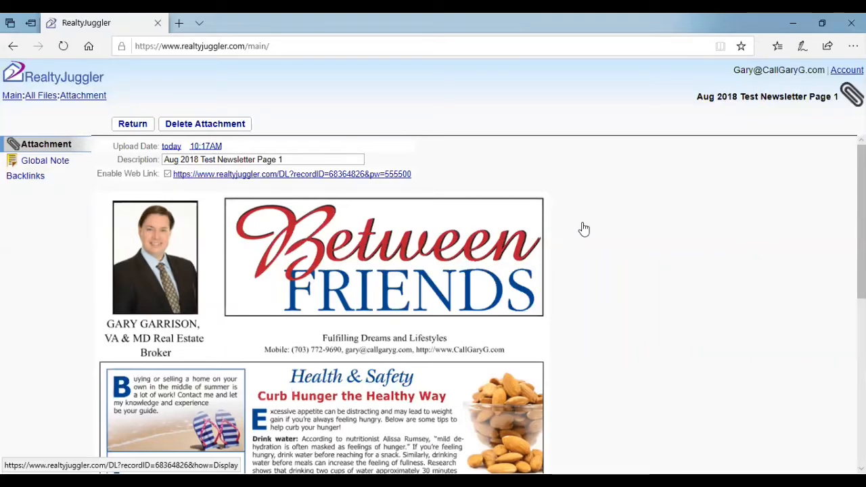
pyautogui.scroll(-5, 583, 229)
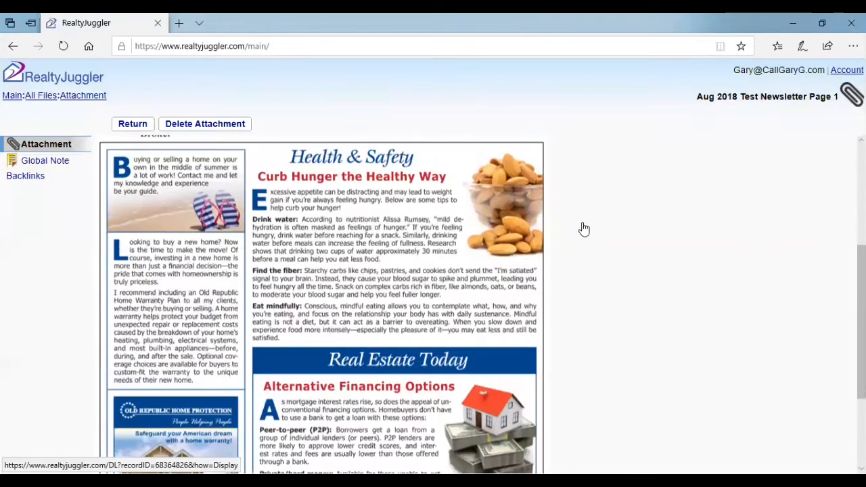
pyautogui.scroll(5, 584, 230)
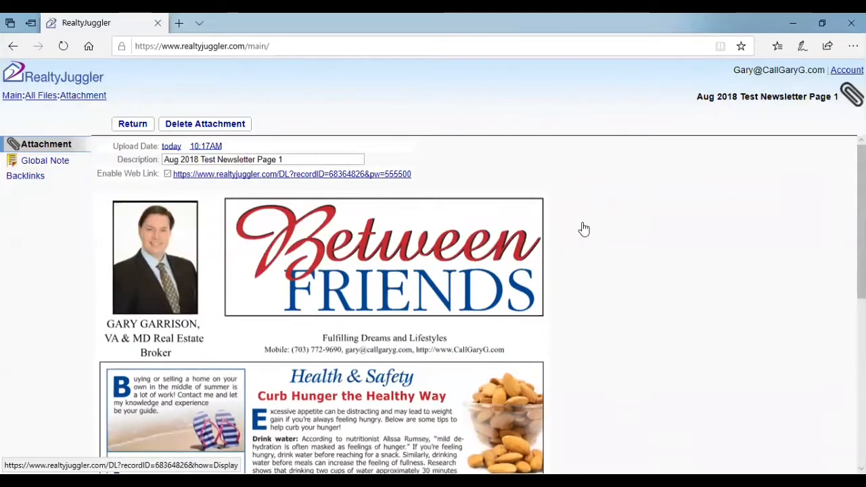
# Return to the mail form and finish attaching the image by choosing the "Aug 2018 Test Newsletter Page 1" file
pyautogui.click(132, 124)
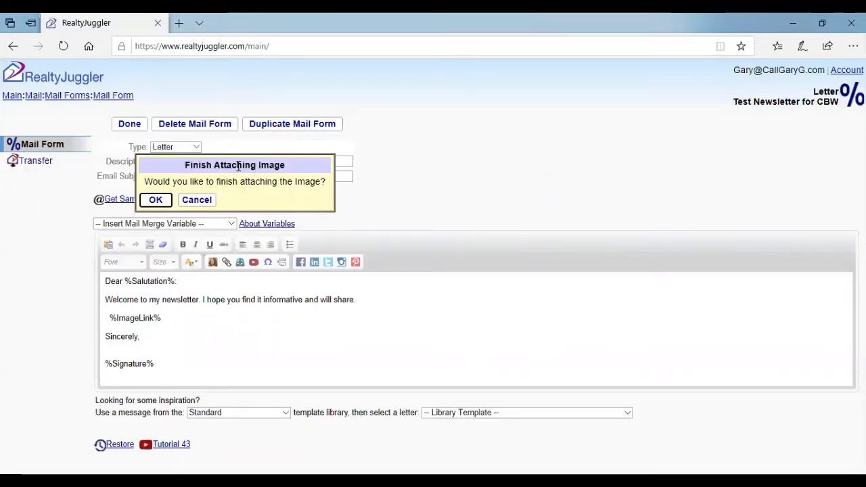
pyautogui.click(156, 201)
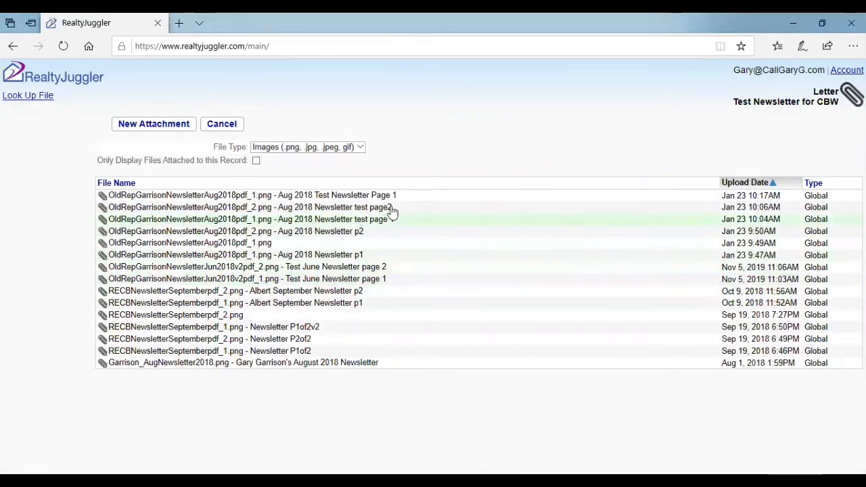
pyautogui.click(289, 196)
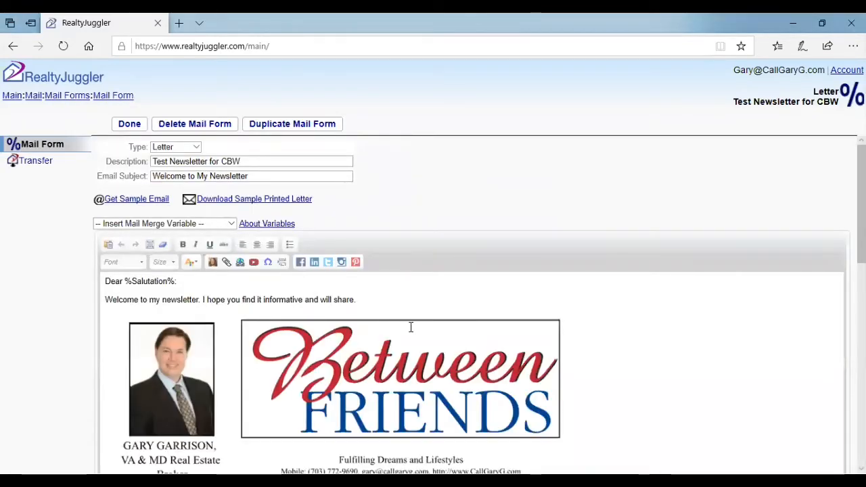
# Add a new blank line in the letter body between the page 1 newsletter image and "Sincerely,"
pyautogui.scroll(-10, 411, 328)
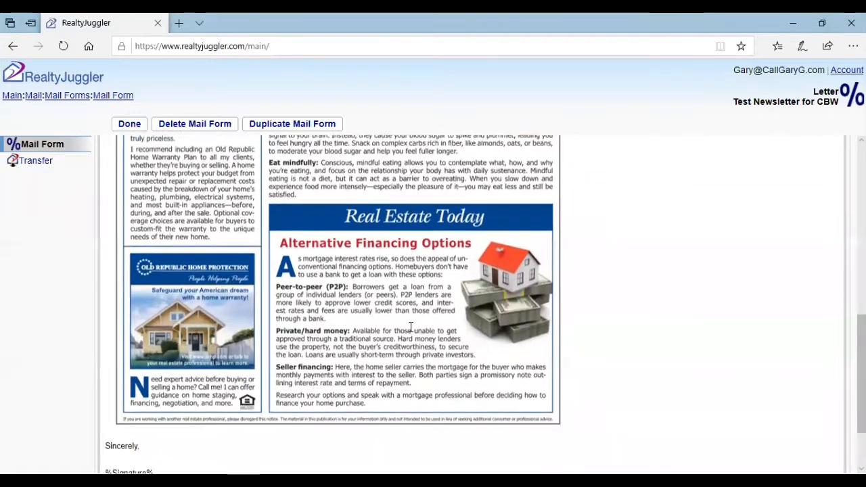
pyautogui.scroll(-2, 411, 328)
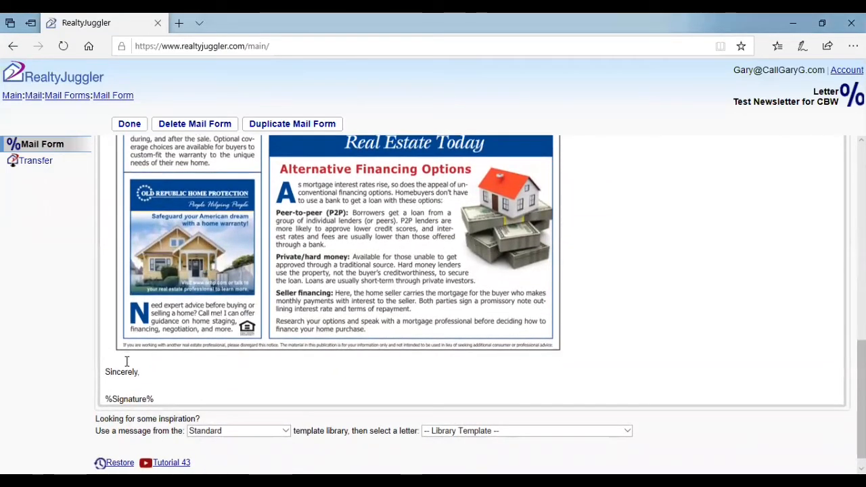
pyautogui.scroll(12, 126, 360)
pyautogui.scroll(-10, 599, 323)
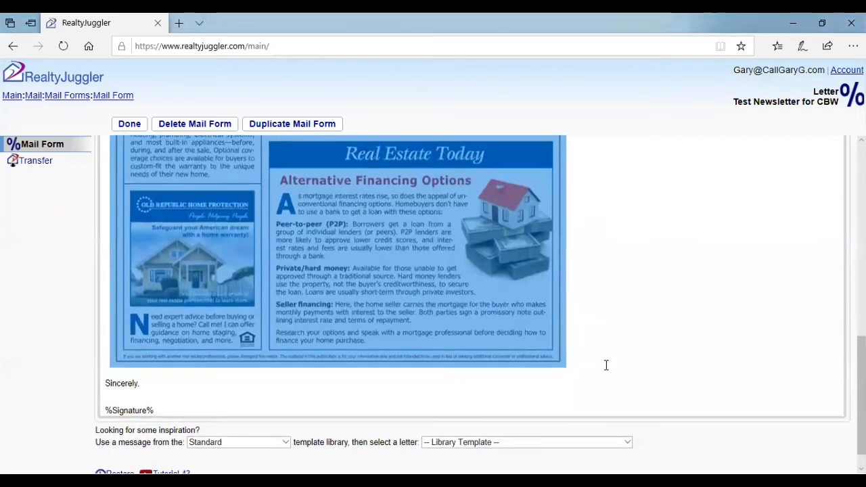
pyautogui.click(597, 363)
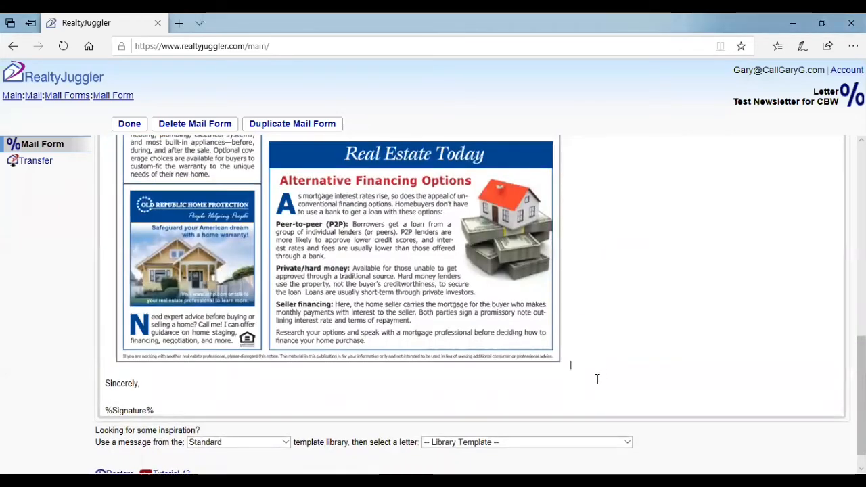
pyautogui.press('Return')
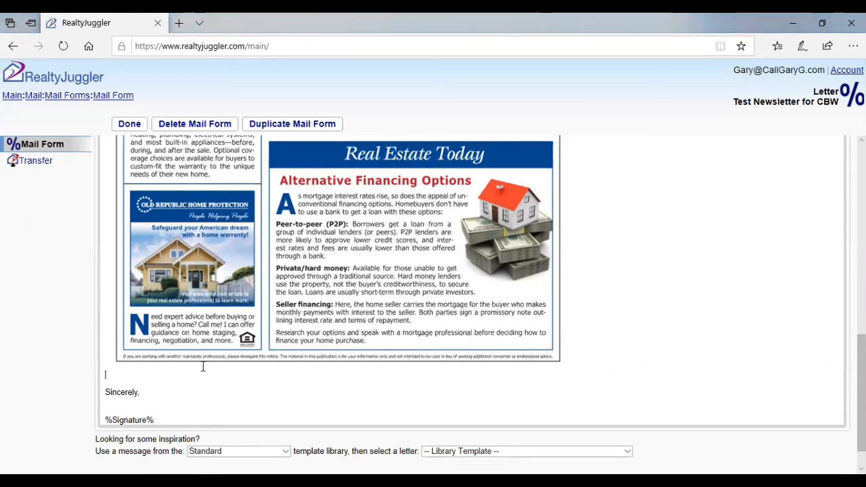
# Upload the OldRep August 2018 newsletter PDF as another new image attachment for the letter, converting page 2 to an image
pyautogui.scroll(10, 203, 366)
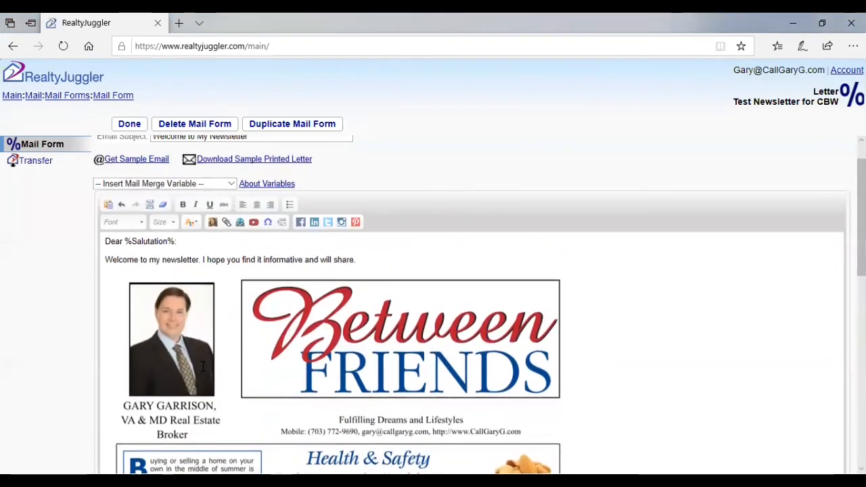
pyautogui.click(213, 223)
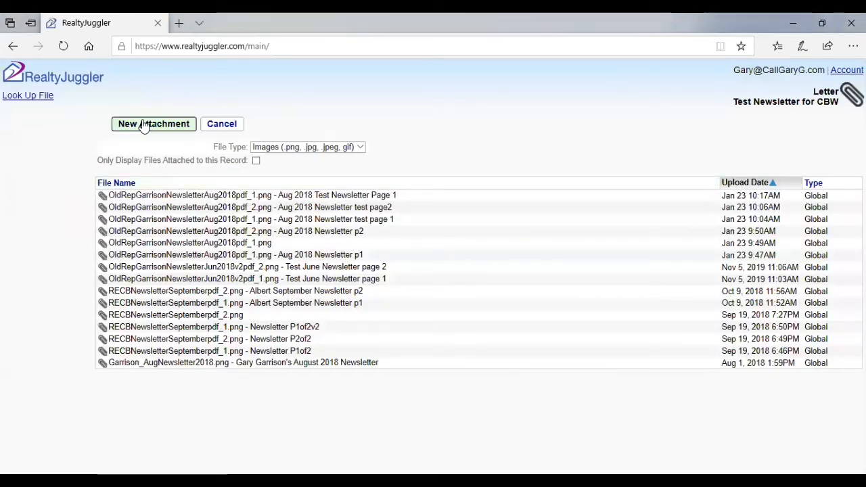
pyautogui.click(143, 125)
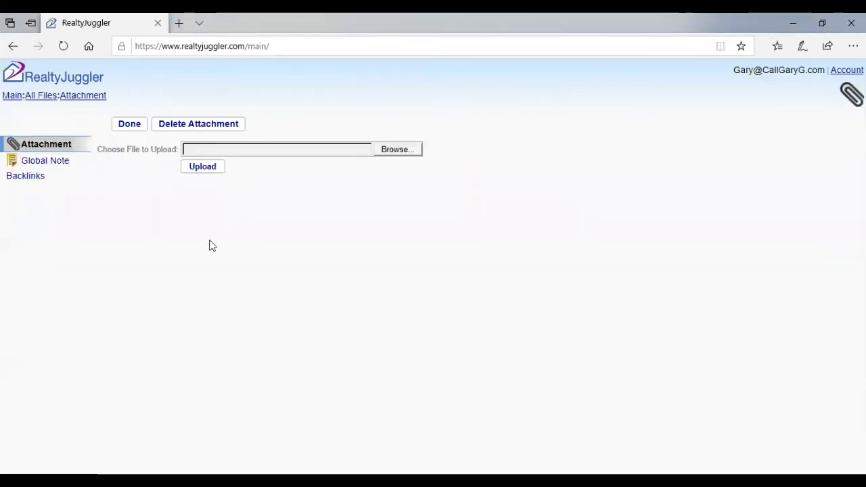
pyautogui.click(382, 150)
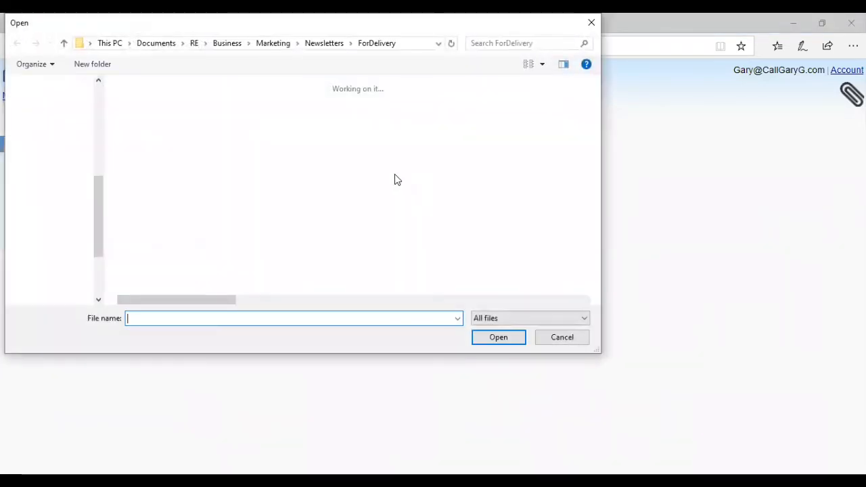
pyautogui.click(338, 258)
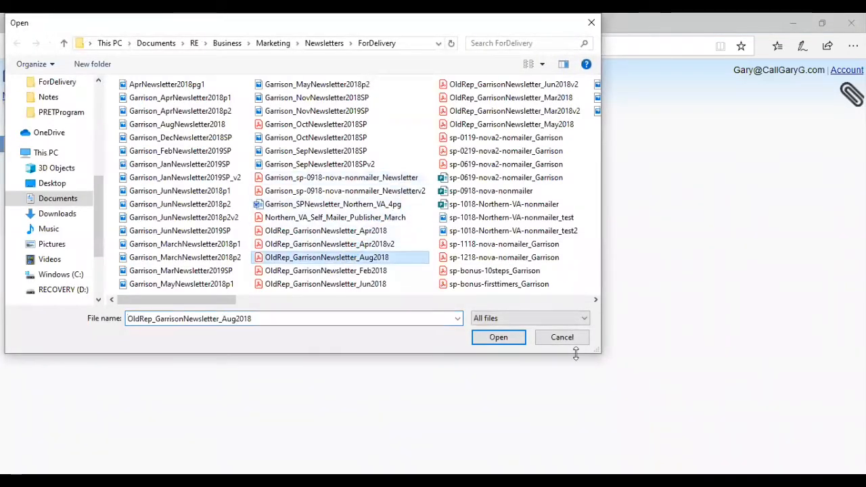
pyautogui.click(495, 343)
pyautogui.click(186, 166)
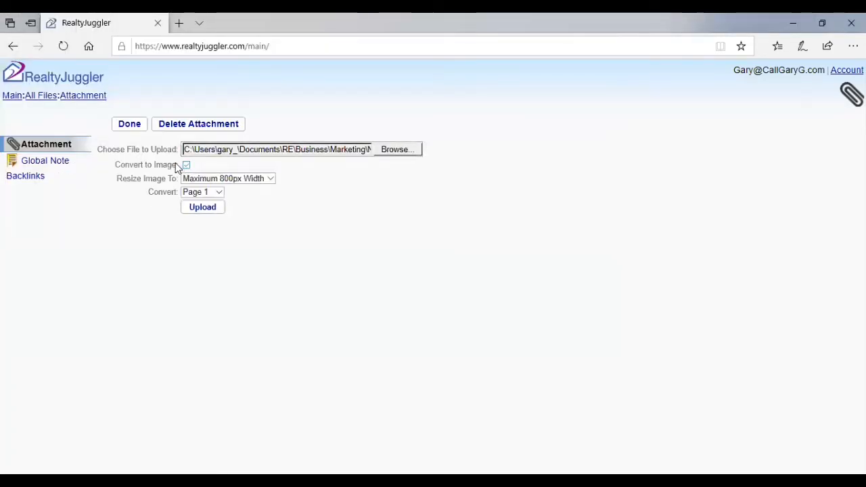
pyautogui.click(219, 193)
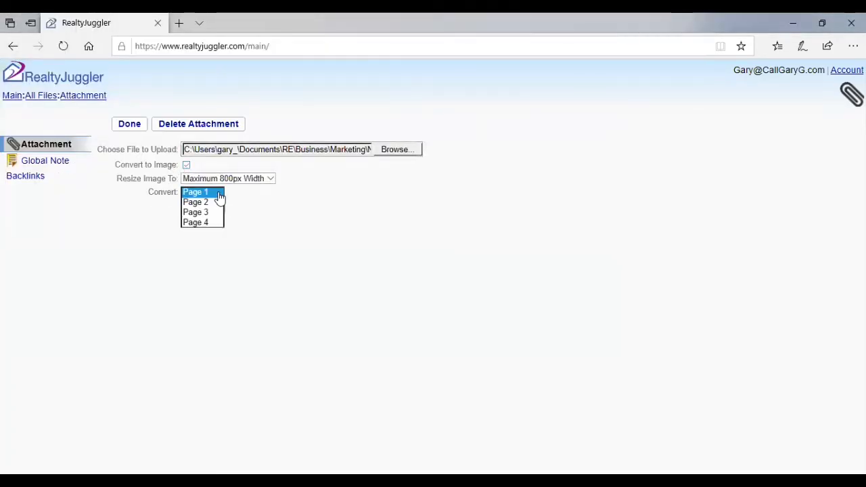
pyautogui.click(208, 202)
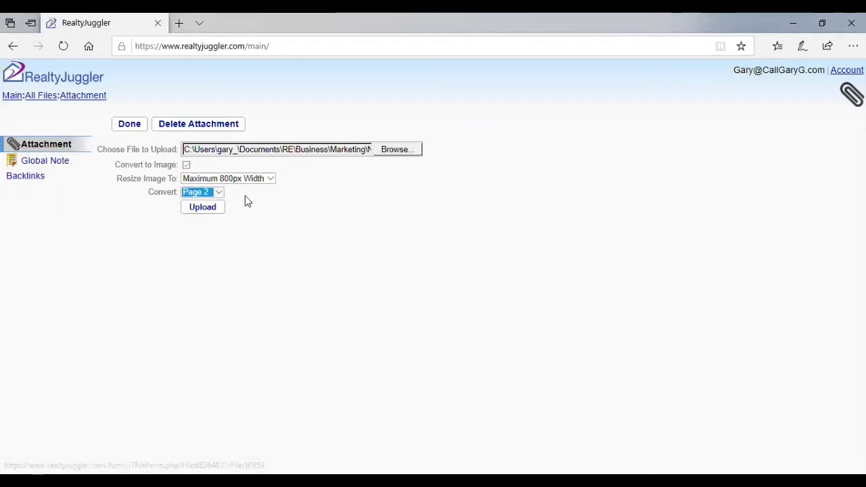
pyautogui.click(198, 212)
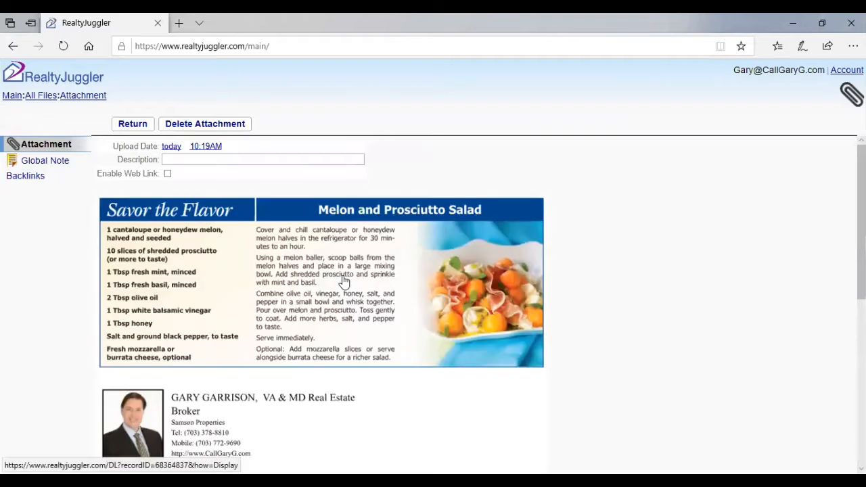
# Set the page 2 attachment's description to "Test Newsletter page 2", enable its web link and check the converted page
pyautogui.scroll(-6, 344, 281)
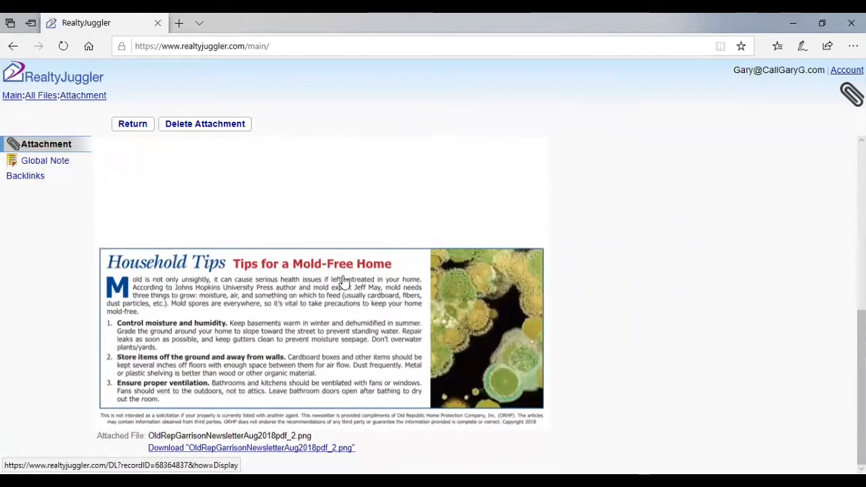
pyautogui.scroll(6, 344, 281)
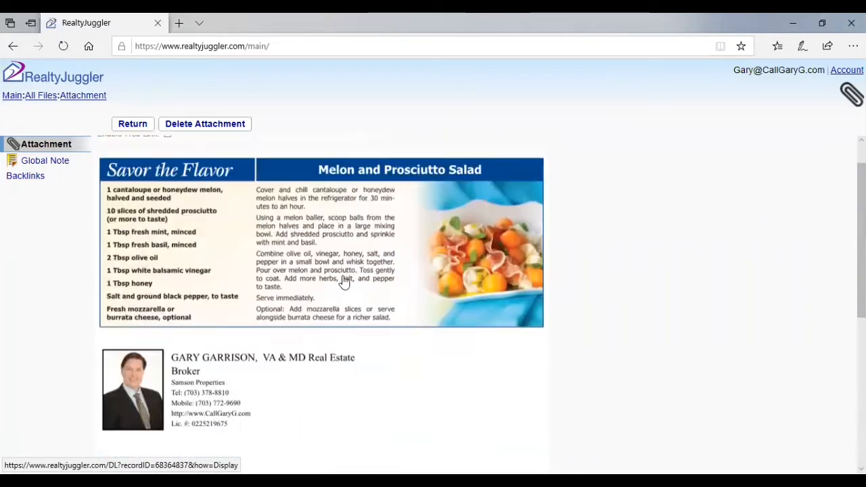
pyautogui.click(178, 159)
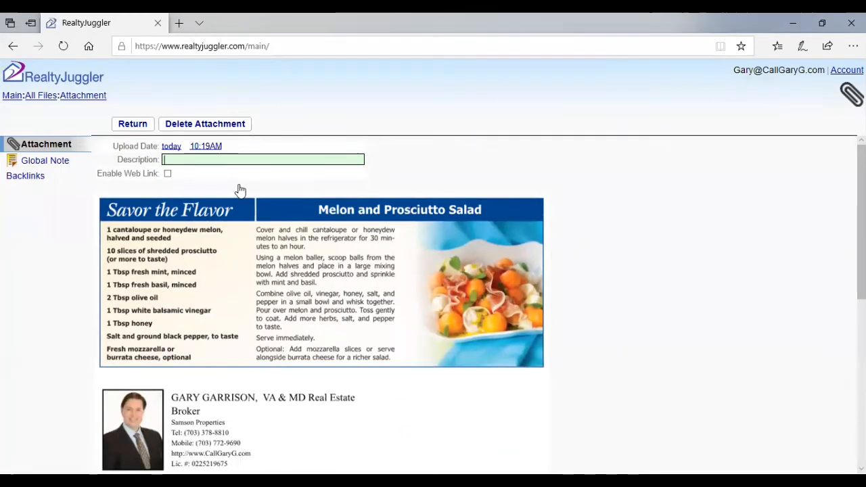
pyautogui.write('Te')
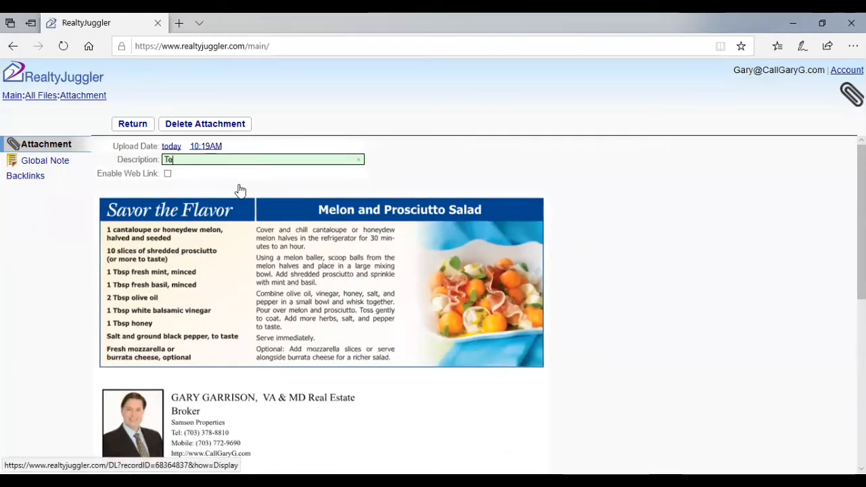
pyautogui.write('st Newsle')
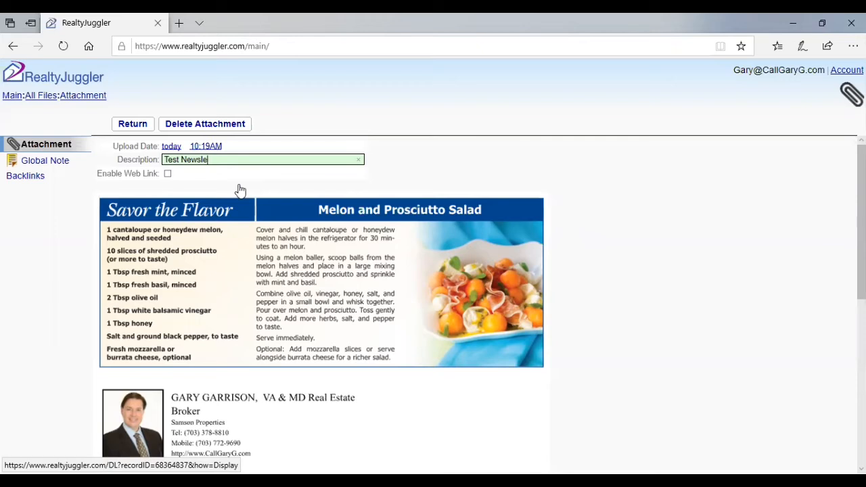
pyautogui.write('tter page 1')
pyautogui.click(167, 174)
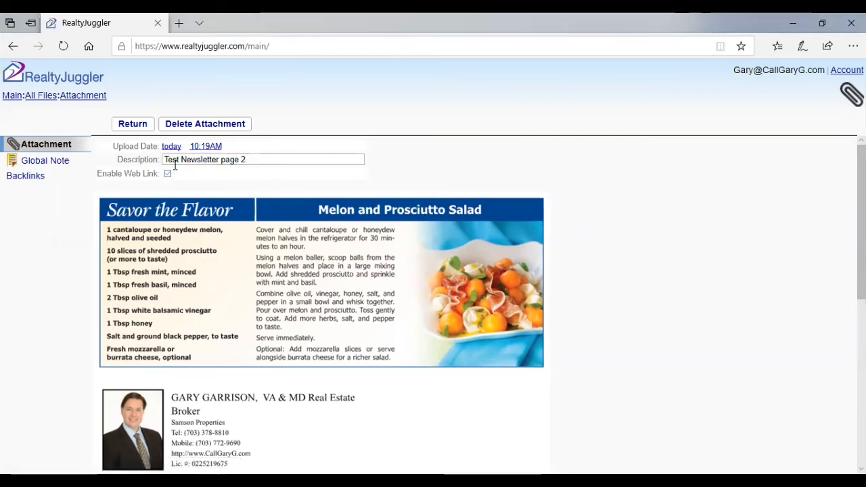
pyautogui.scroll(-3, 588, 234)
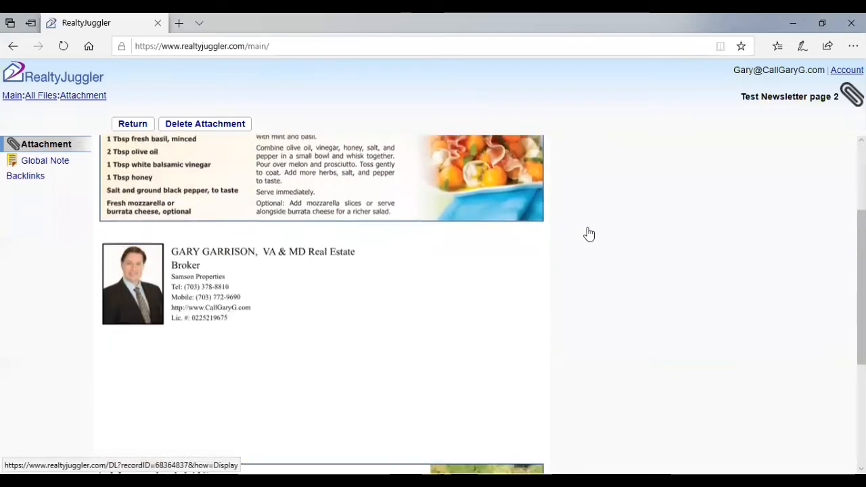
pyautogui.scroll(3, 588, 234)
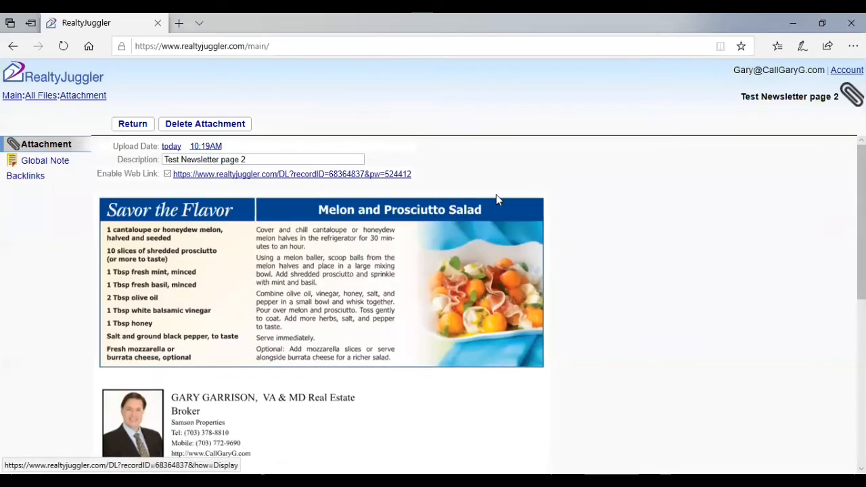
# Return to the mail form and finish attaching the image by choosing the "Test Newsletter page 2" file
pyautogui.click(131, 125)
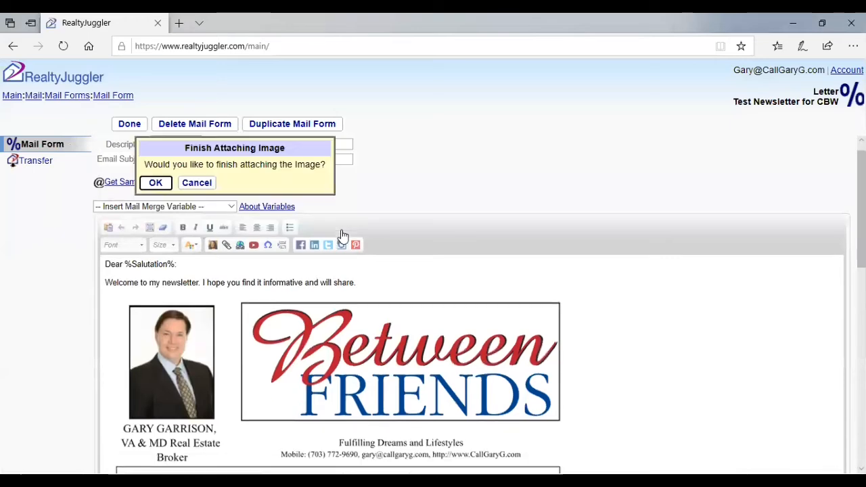
pyautogui.click(161, 184)
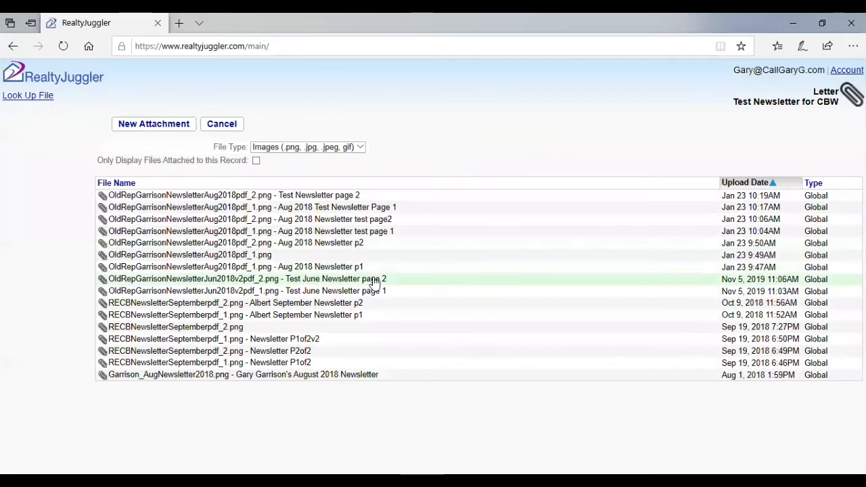
pyautogui.click(280, 195)
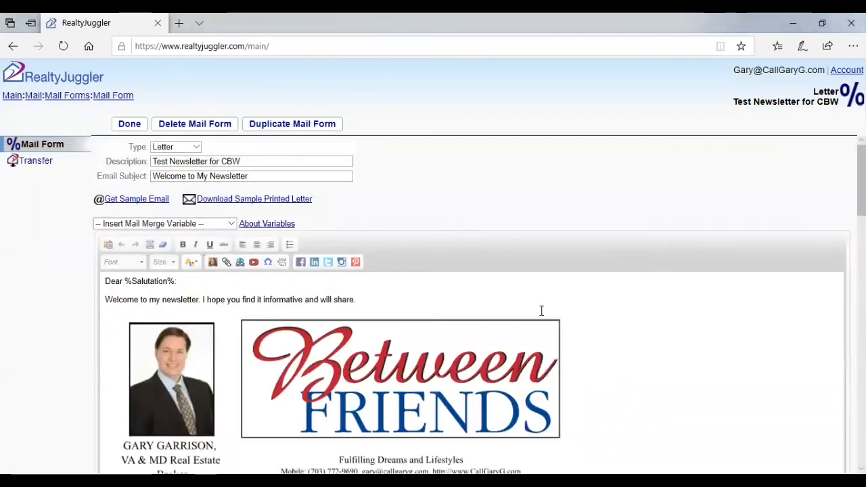
# Examine the whole letter body, checking both newsletter page images and the closing signature lines
pyautogui.scroll(-6, 563, 302)
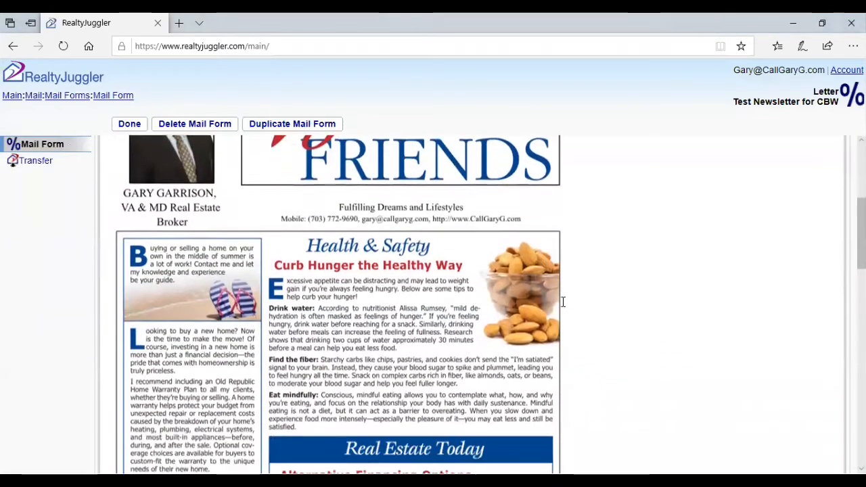
pyautogui.scroll(-5, 563, 302)
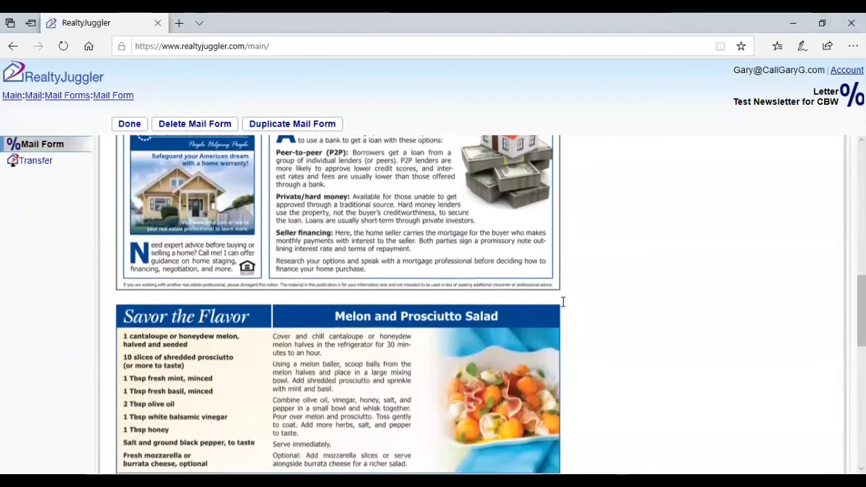
pyautogui.scroll(-5, 563, 302)
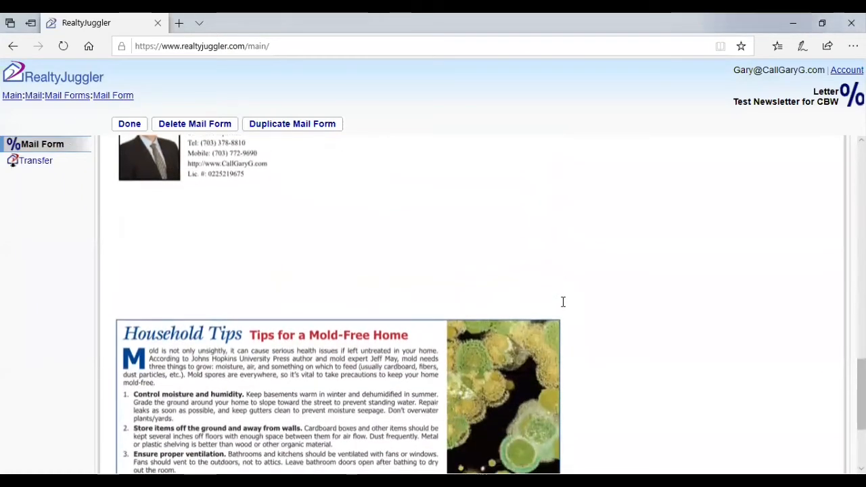
pyautogui.scroll(-2, 563, 301)
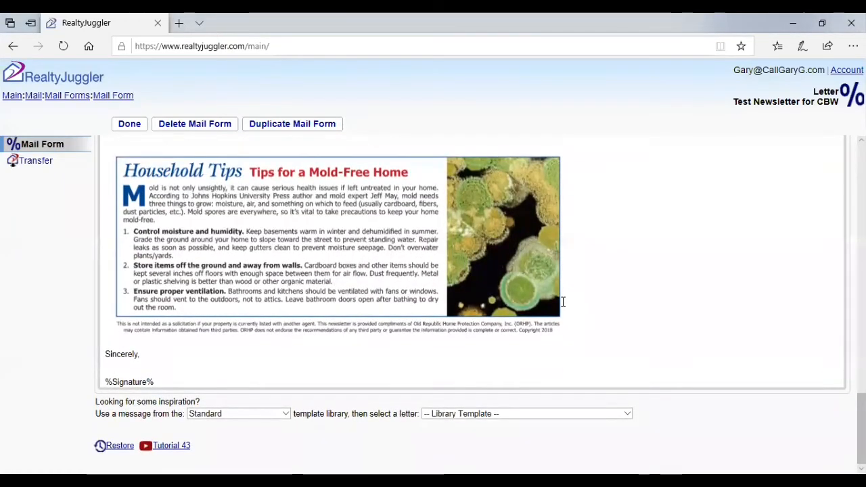
pyautogui.scroll(3, 562, 302)
pyautogui.scroll(6, 563, 302)
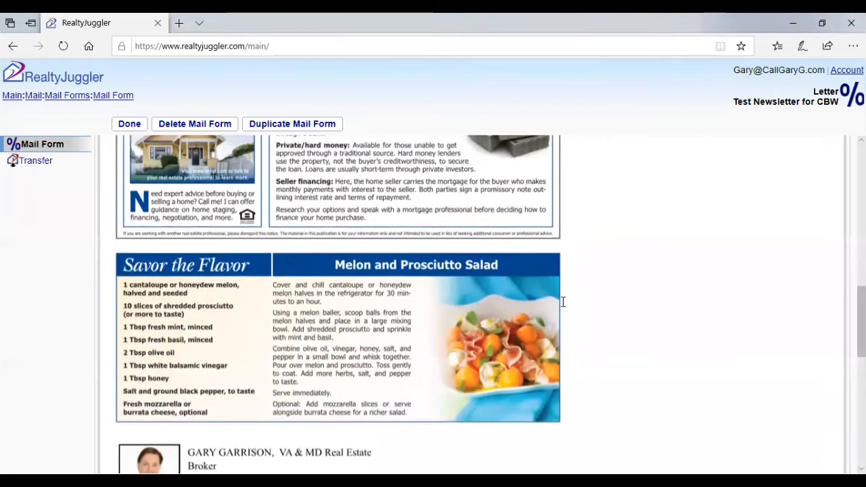
pyautogui.scroll(8, 563, 301)
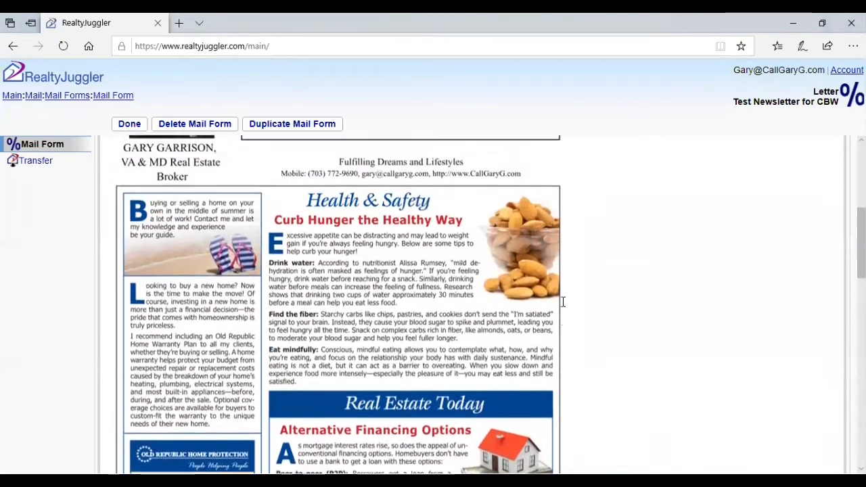
pyautogui.scroll(2, 563, 302)
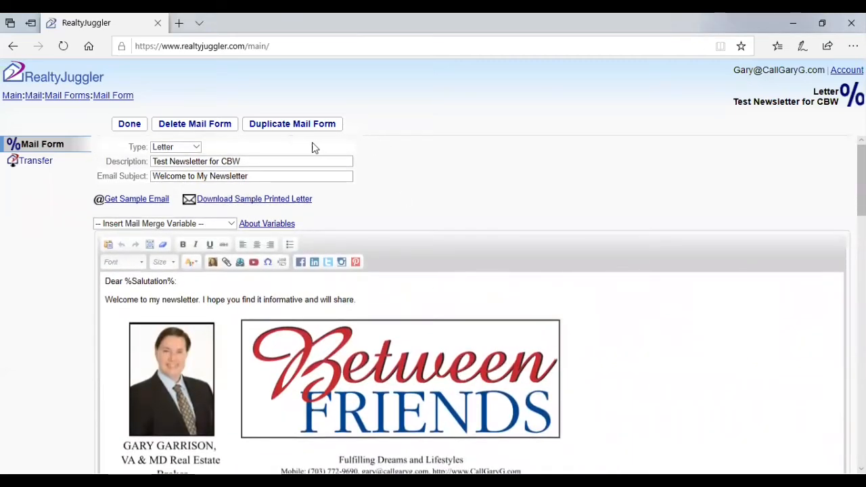
# Finish the newsletter mail form, leave the mail forms list and open the Bulk Email page
pyautogui.click(130, 124)
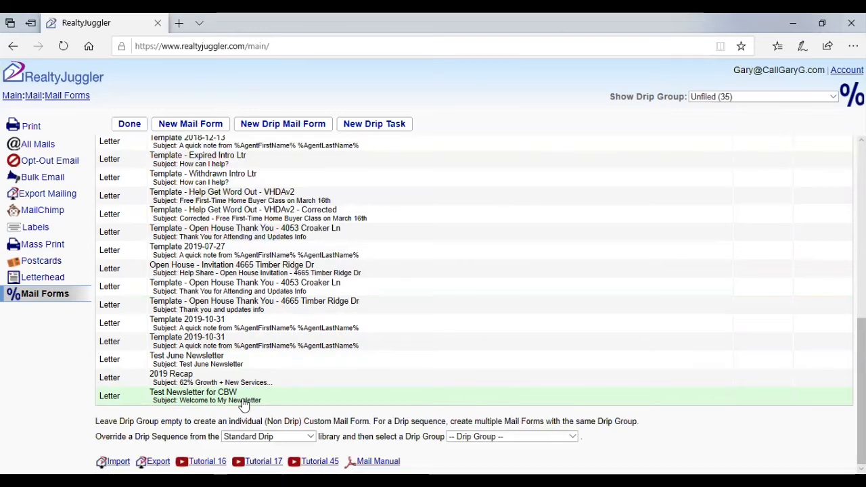
pyautogui.scroll(1, 245, 404)
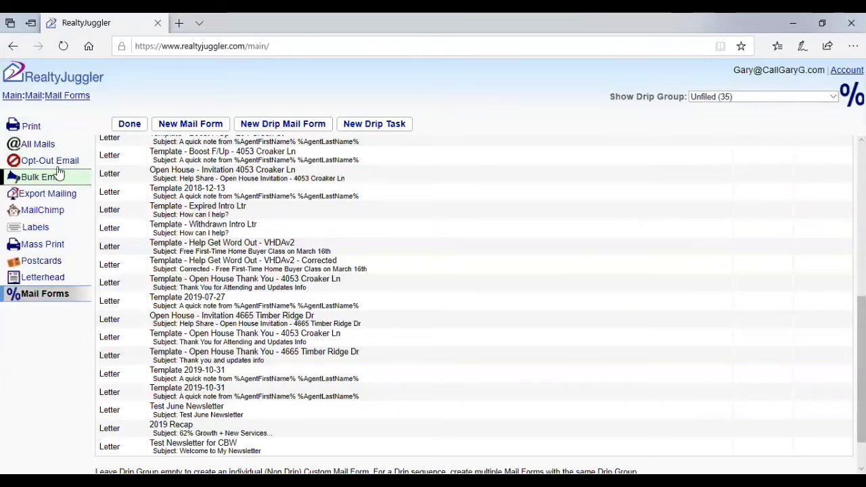
pyautogui.click(126, 126)
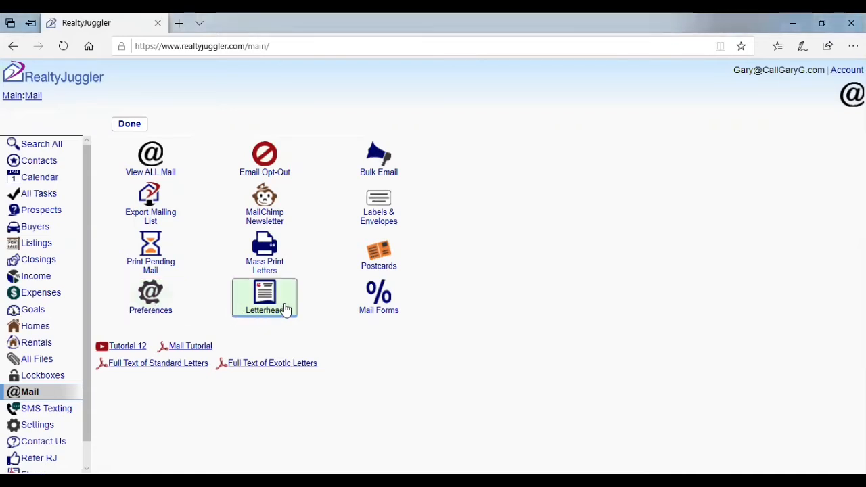
pyautogui.click(379, 162)
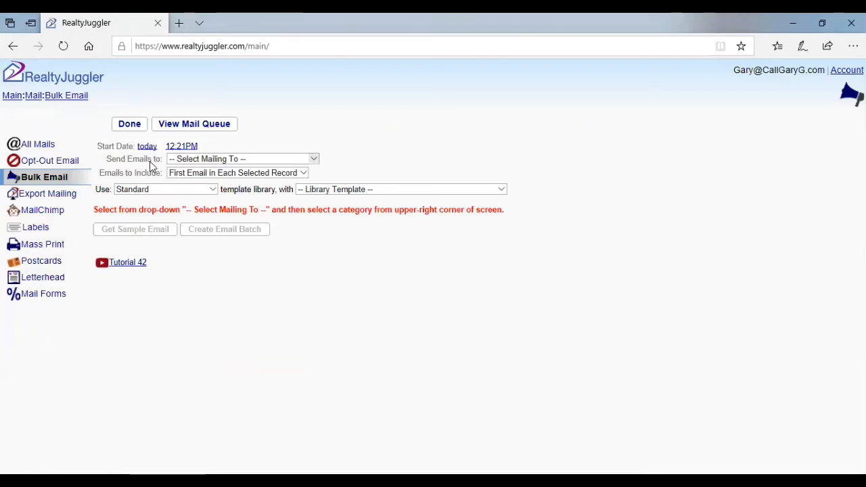
# Address the bulk email to all prospects in the CBWW category, keeping only the first email in each selected record
pyautogui.click(314, 159)
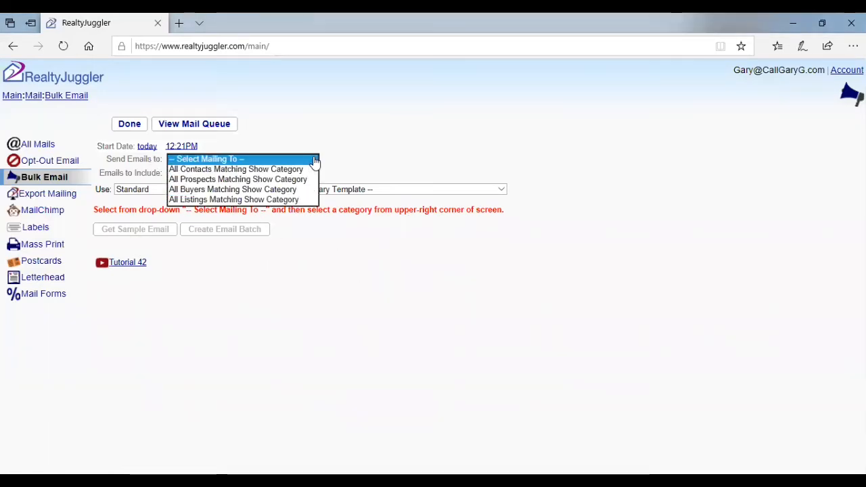
pyautogui.click(278, 180)
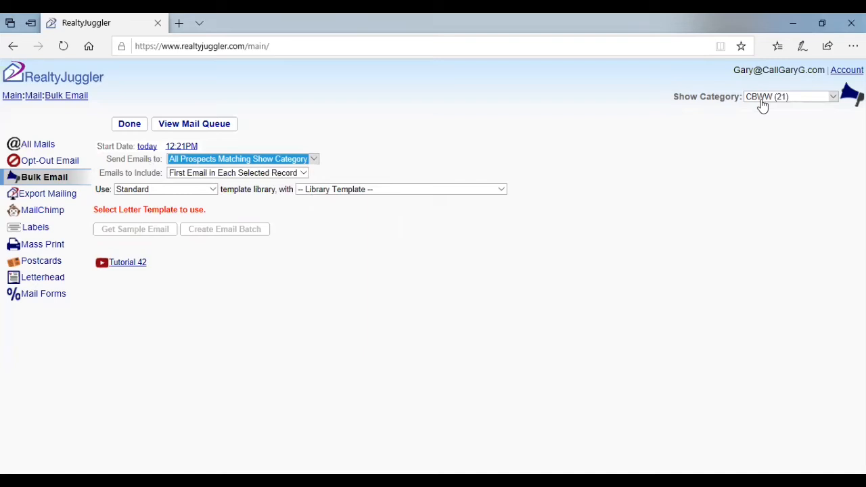
pyautogui.click(833, 97)
pyautogui.scroll(-6, 821, 226)
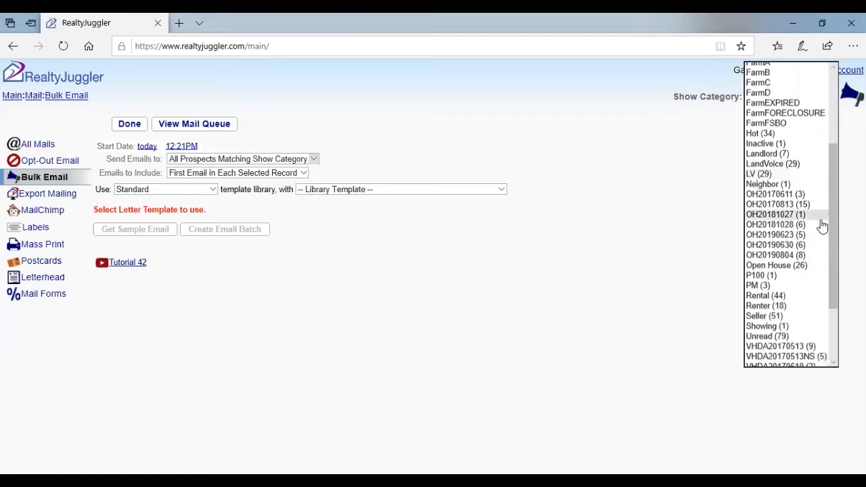
pyautogui.scroll(3, 822, 231)
pyautogui.scroll(3, 821, 229)
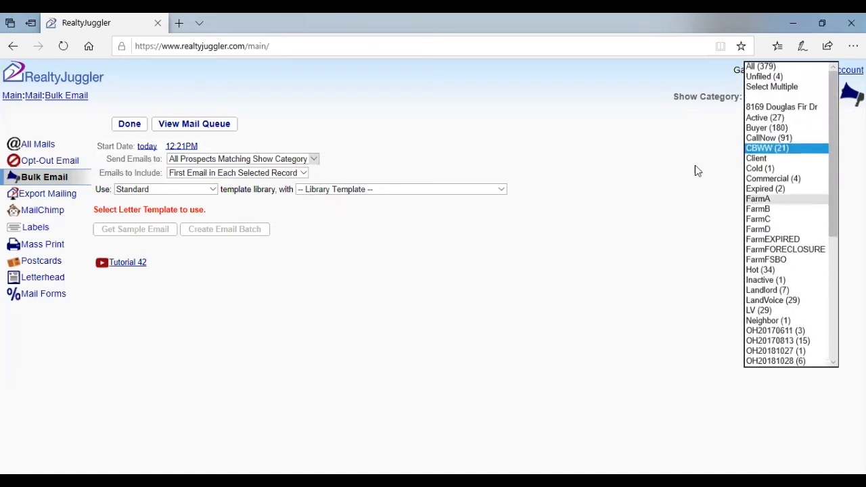
pyautogui.click(667, 123)
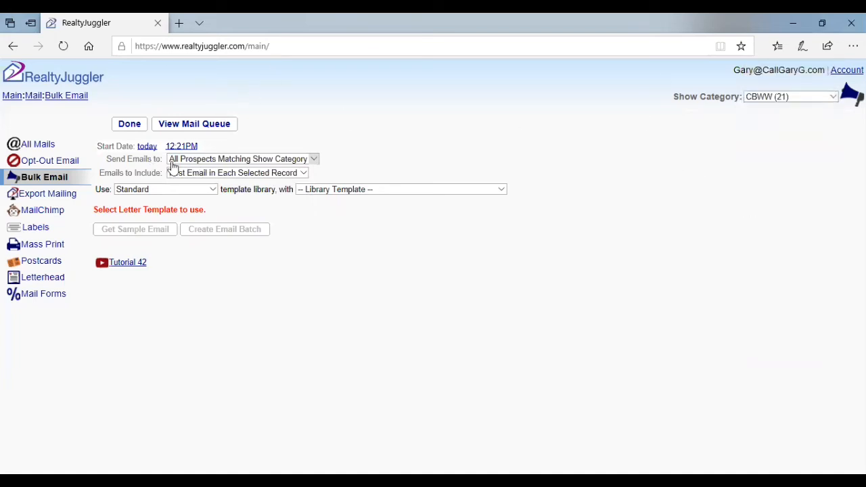
pyautogui.click(304, 174)
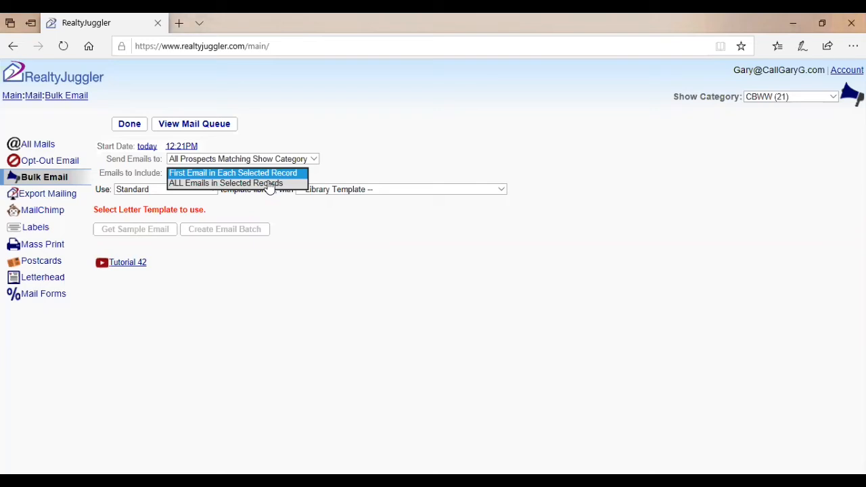
pyautogui.click(360, 157)
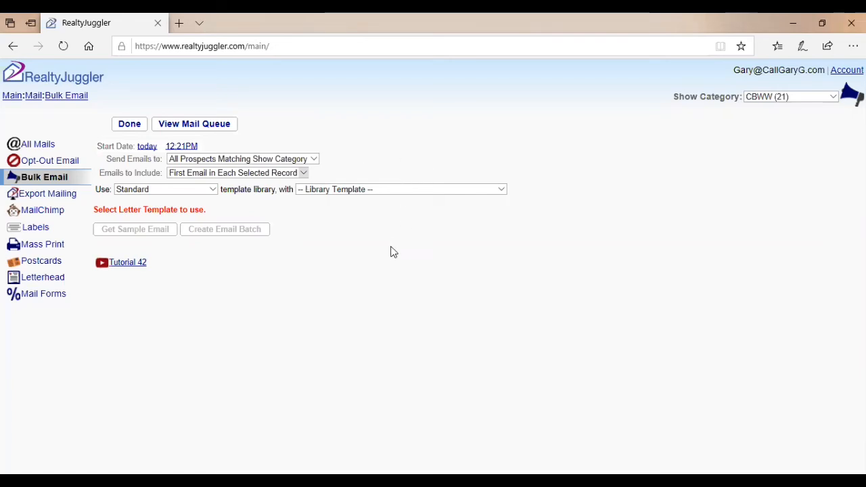
# Select the "Test Newsletter for CBW" template from the Custom library and create the email batch
pyautogui.click(212, 191)
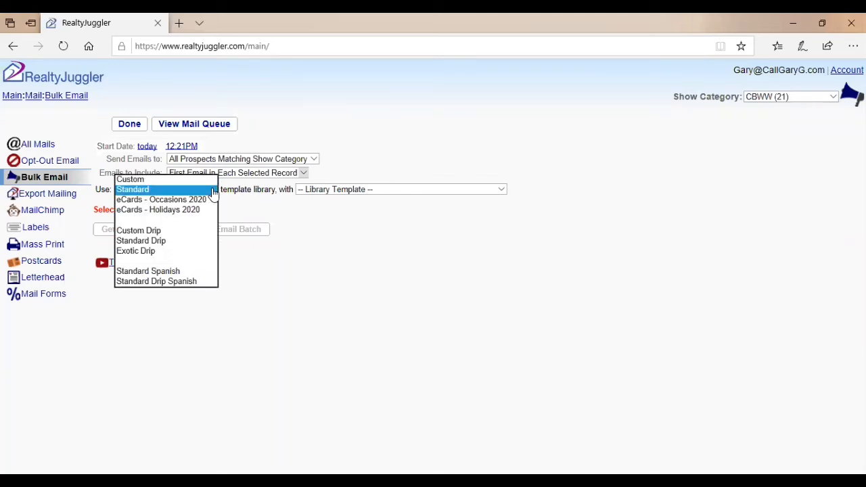
pyautogui.click(145, 179)
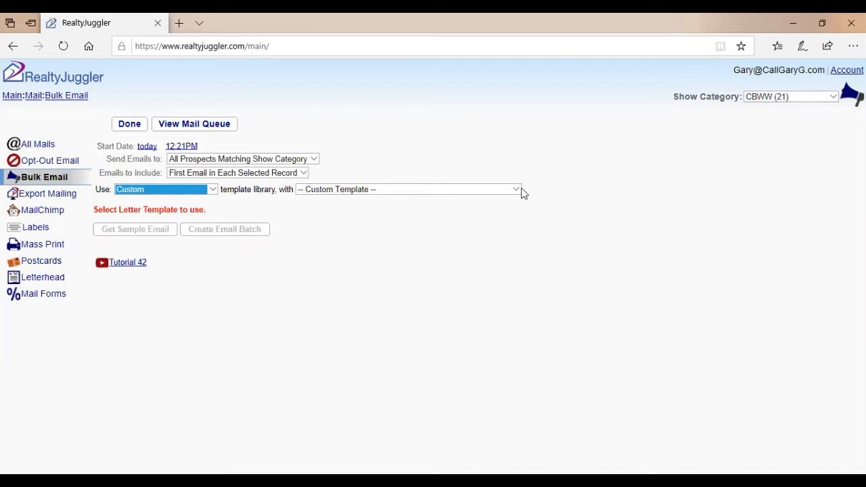
pyautogui.click(518, 193)
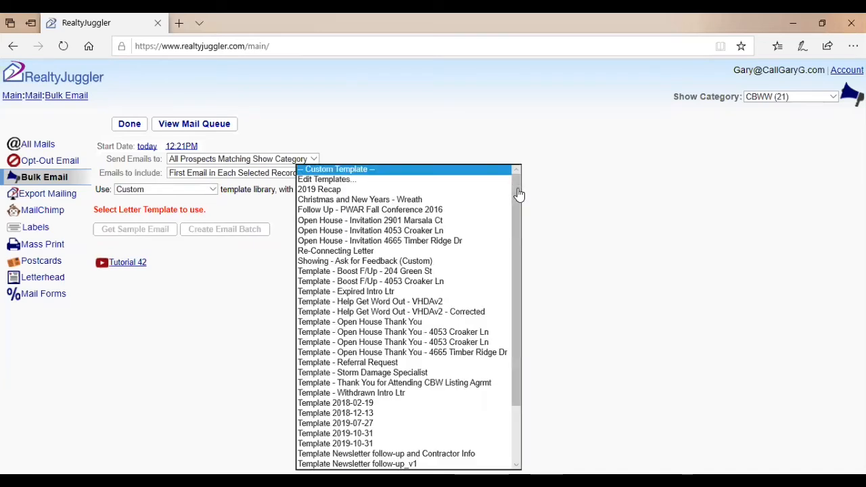
pyautogui.scroll(-2, 494, 241)
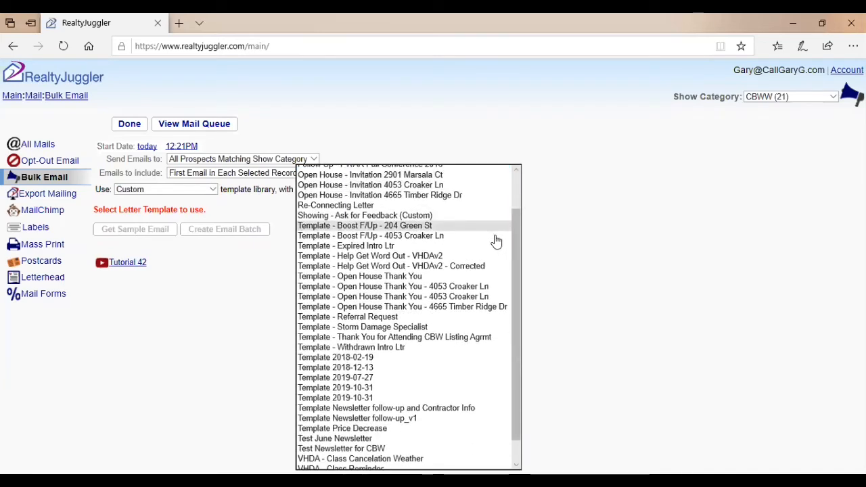
pyautogui.scroll(-1, 494, 242)
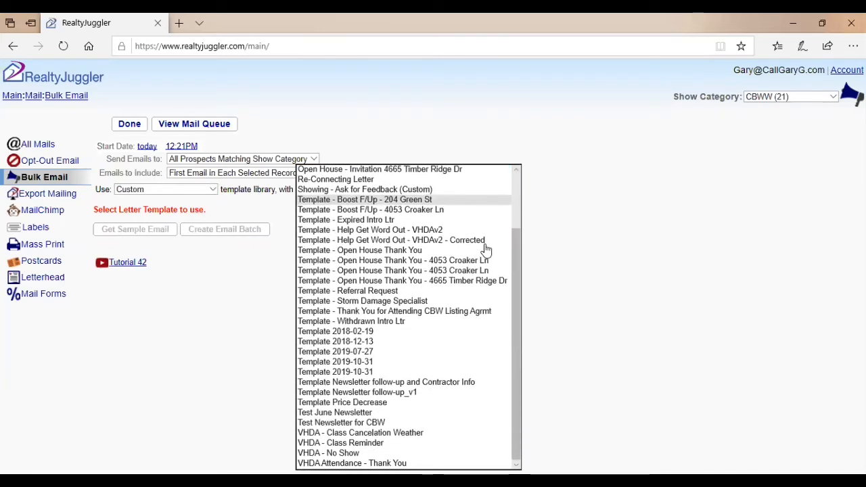
pyautogui.click(381, 423)
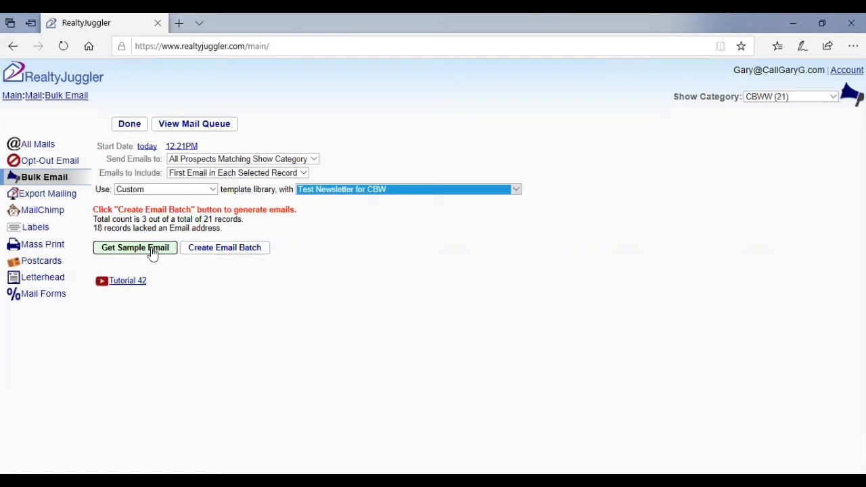
pyautogui.click(226, 250)
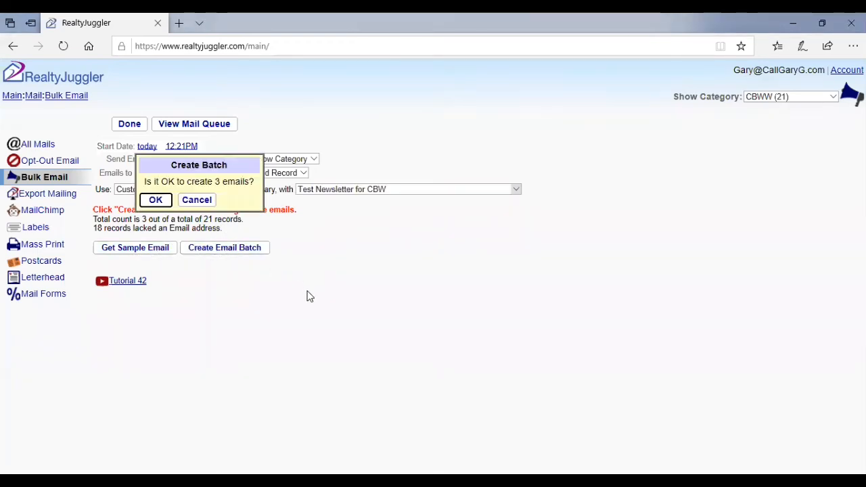
pyautogui.click(157, 202)
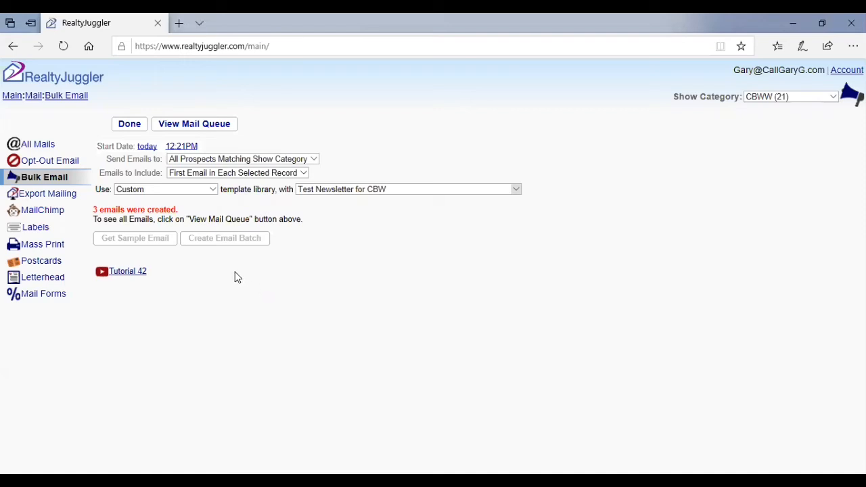
# View the mail queue, look through the sent emails and show the pending ones
pyautogui.click(204, 128)
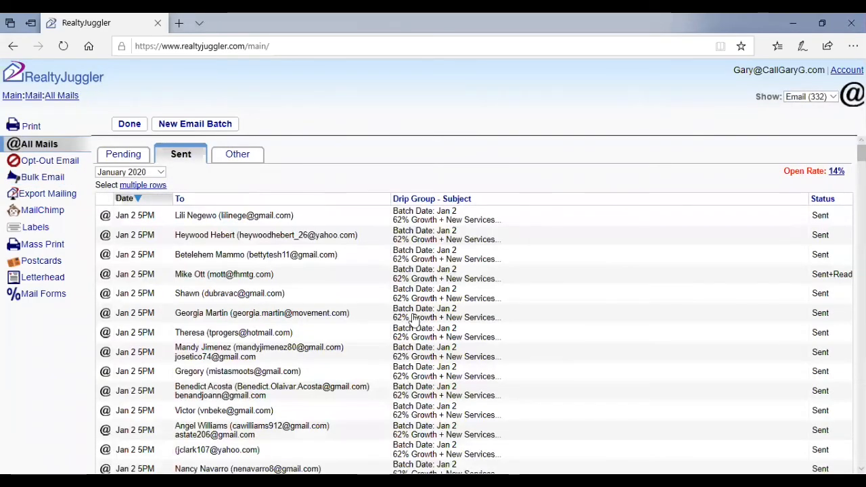
pyautogui.scroll(-10, 406, 315)
pyautogui.scroll(-6, 403, 316)
pyautogui.scroll(15, 402, 317)
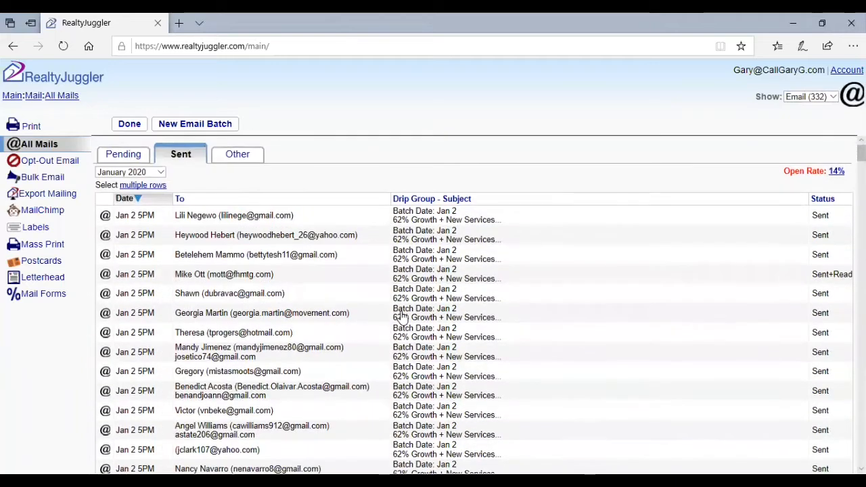
pyautogui.click(123, 154)
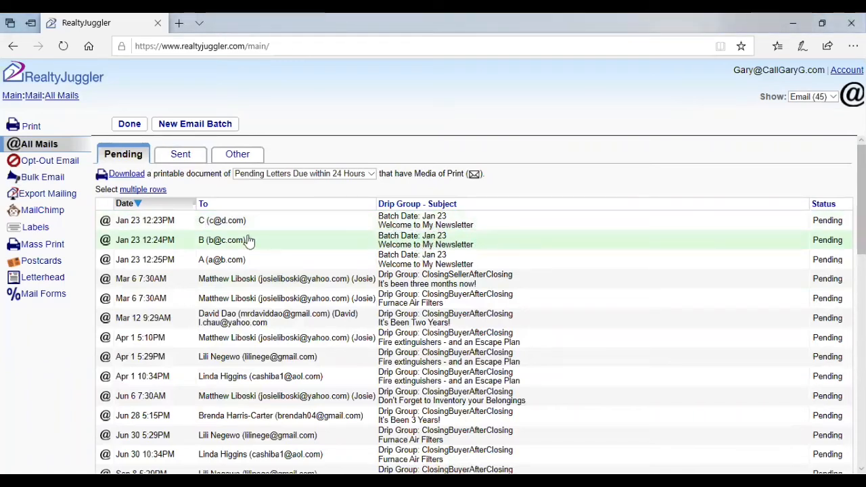
# Open the pending newsletter email for prospect C, review its header fields, newsletter pages and signature, and close it
pyautogui.click(168, 225)
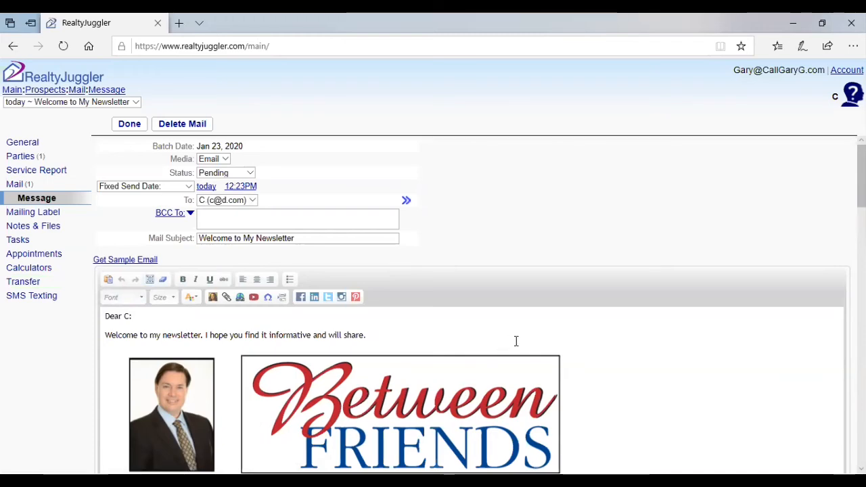
pyautogui.scroll(-6, 616, 342)
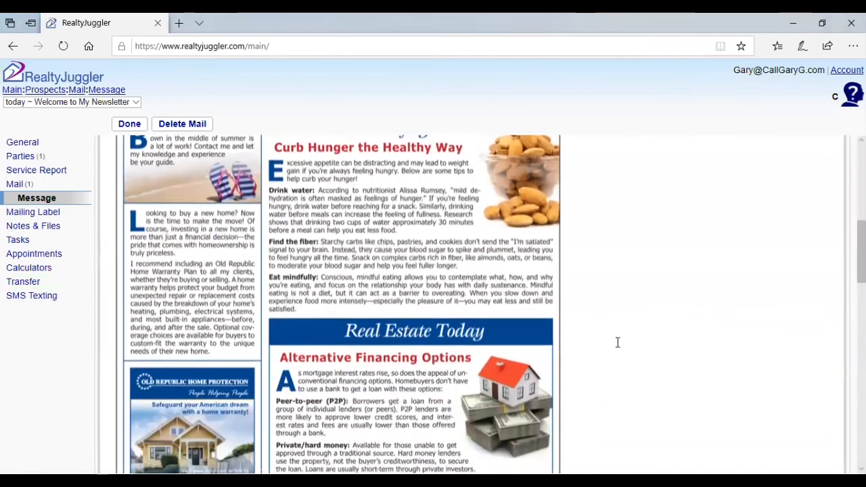
pyautogui.scroll(-8, 617, 342)
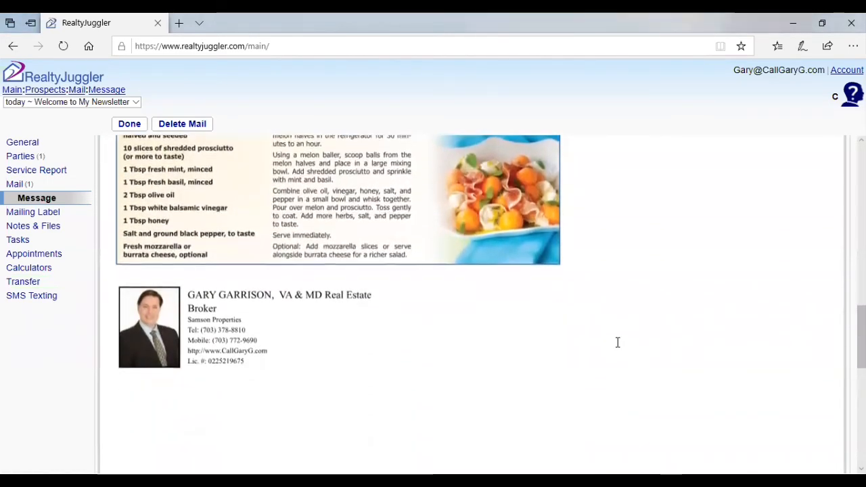
pyautogui.scroll(-7, 617, 343)
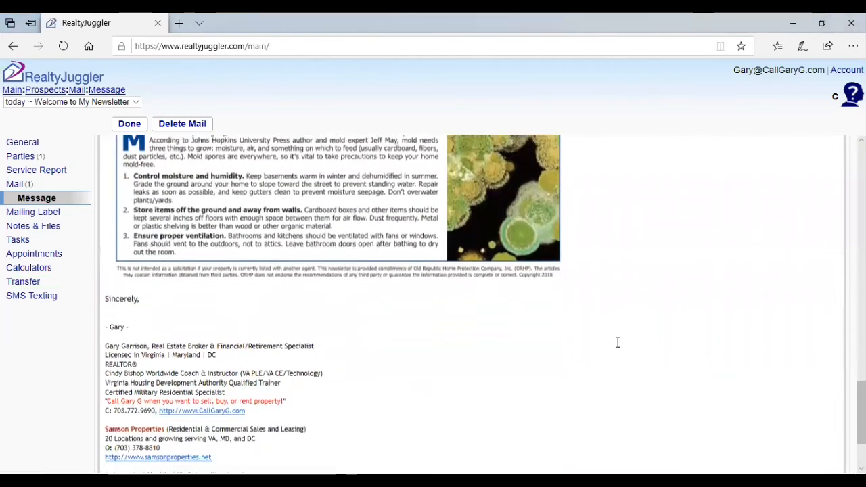
pyautogui.scroll(-1, 617, 342)
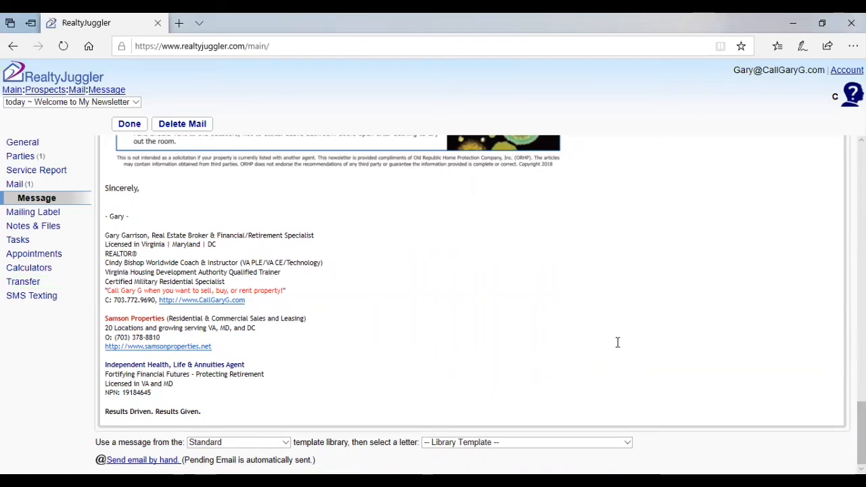
pyautogui.scroll(10, 617, 342)
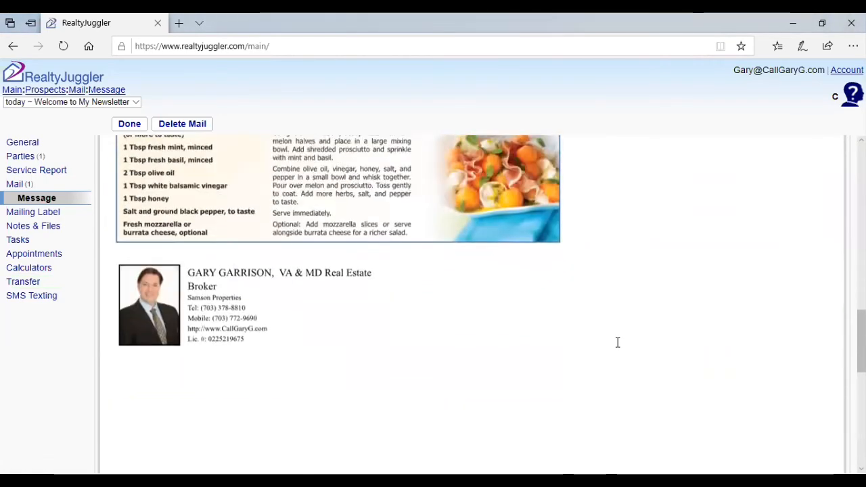
pyautogui.scroll(15, 617, 343)
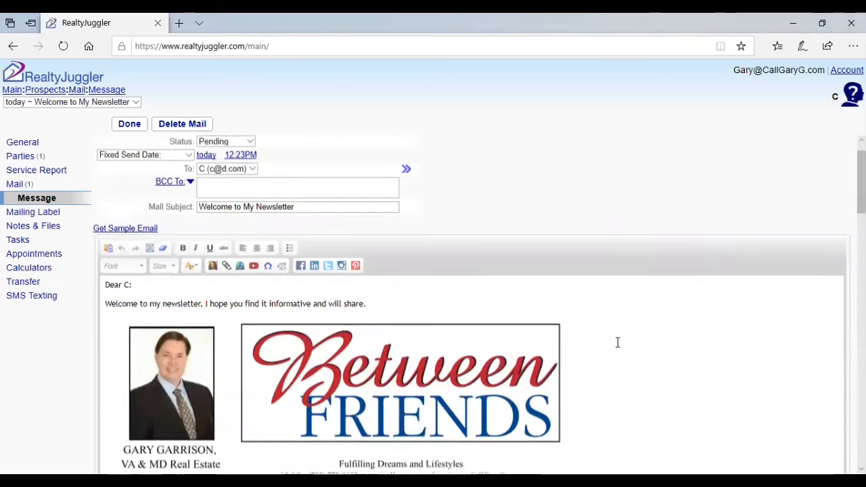
pyautogui.scroll(1, 617, 342)
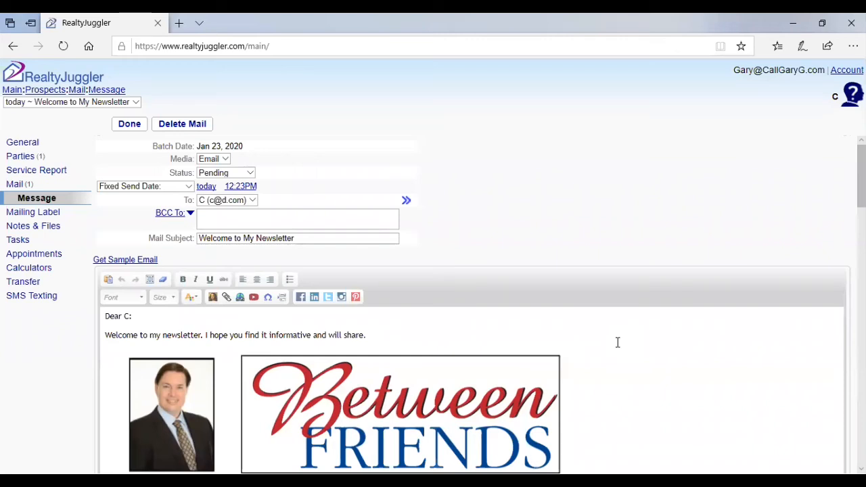
pyautogui.scroll(-3, 617, 342)
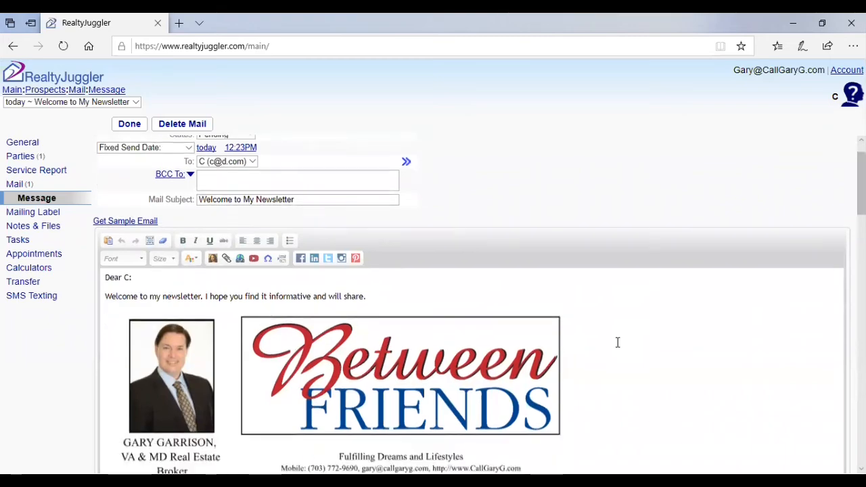
pyautogui.scroll(3, 617, 342)
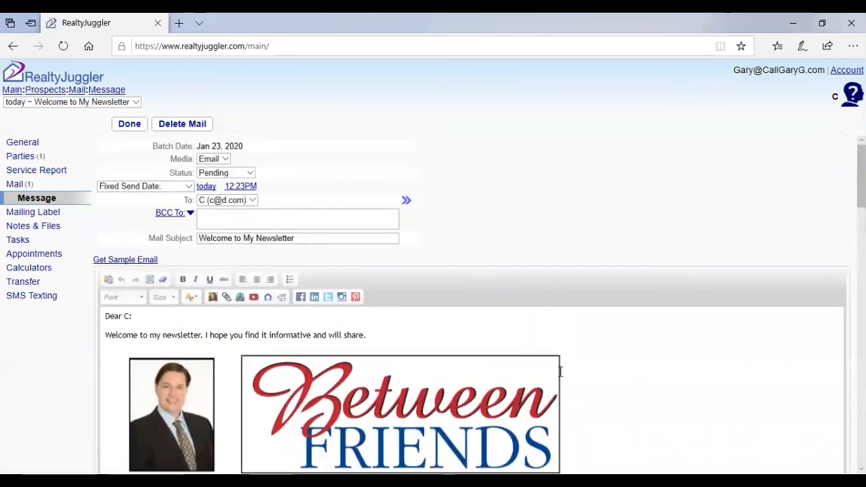
pyautogui.scroll(-10, 561, 376)
pyautogui.scroll(10, 560, 376)
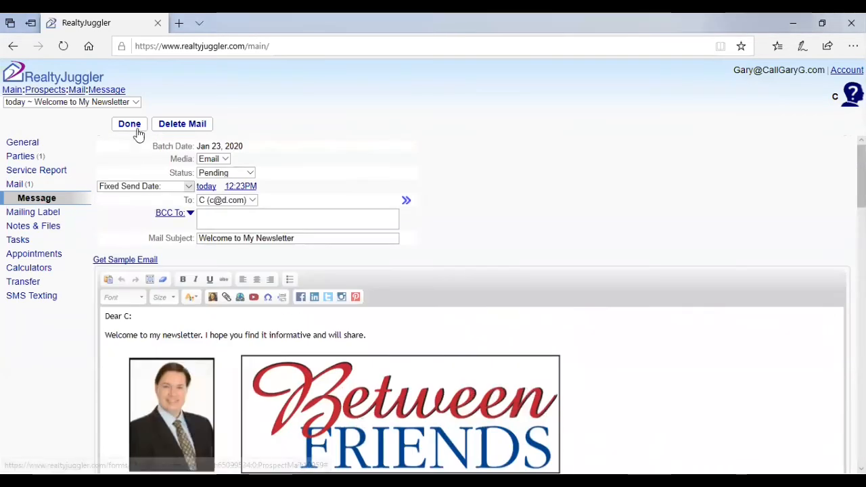
pyautogui.click(129, 124)
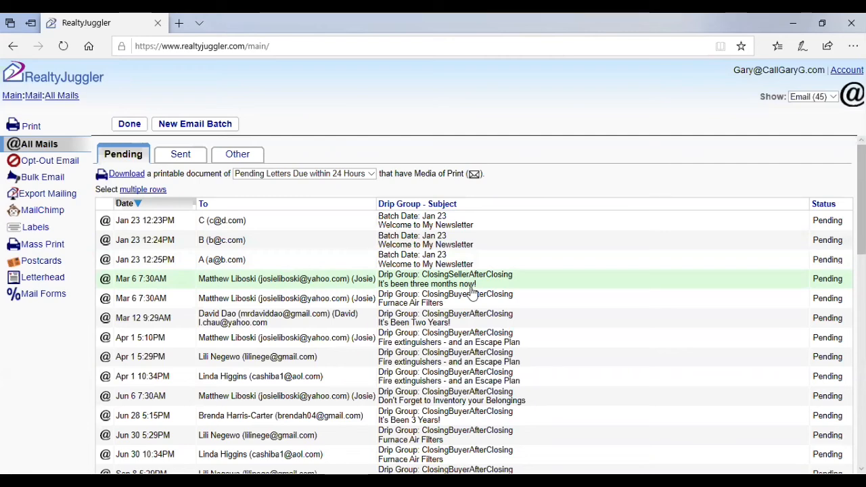
# Leave the mail queue and open the mail list of prospect A from the CBWW prospects
pyautogui.click(118, 129)
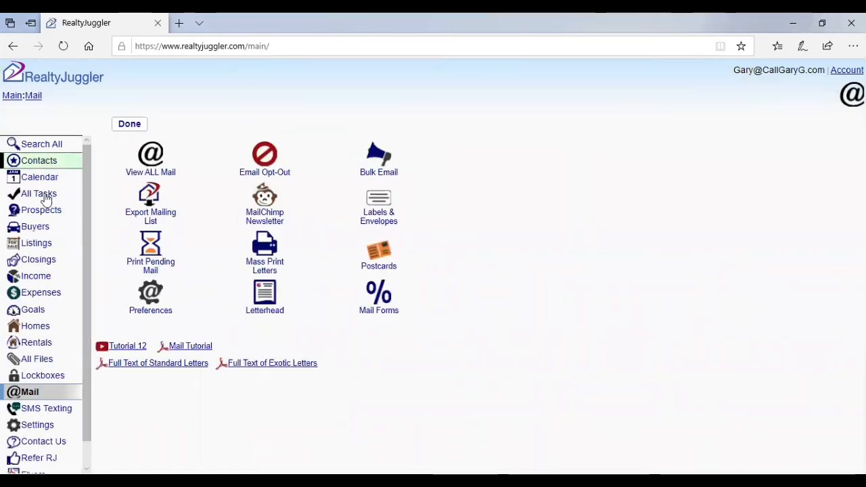
pyautogui.click(37, 211)
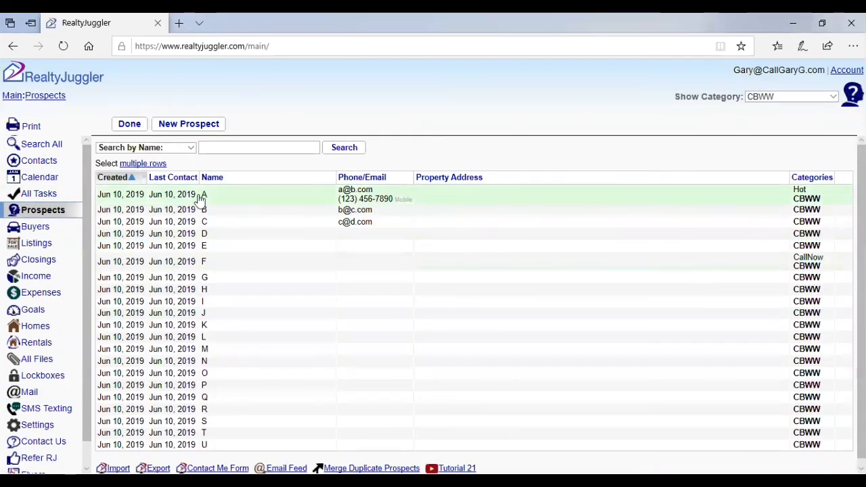
pyautogui.click(209, 196)
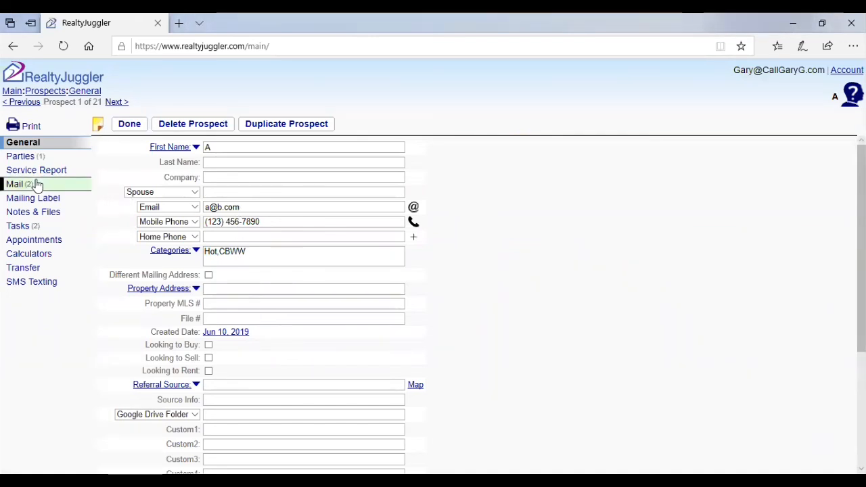
pyautogui.click(17, 185)
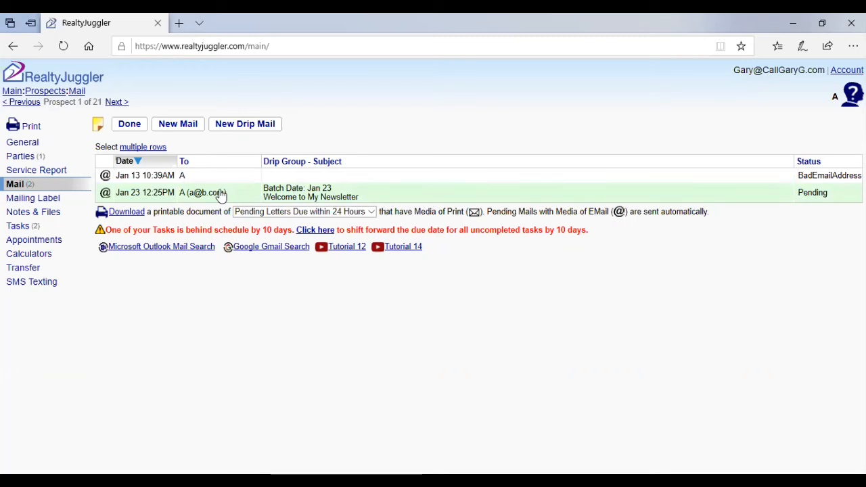
# Create a new individual email for prospect A, addressed to that prospect's email address
pyautogui.click(177, 124)
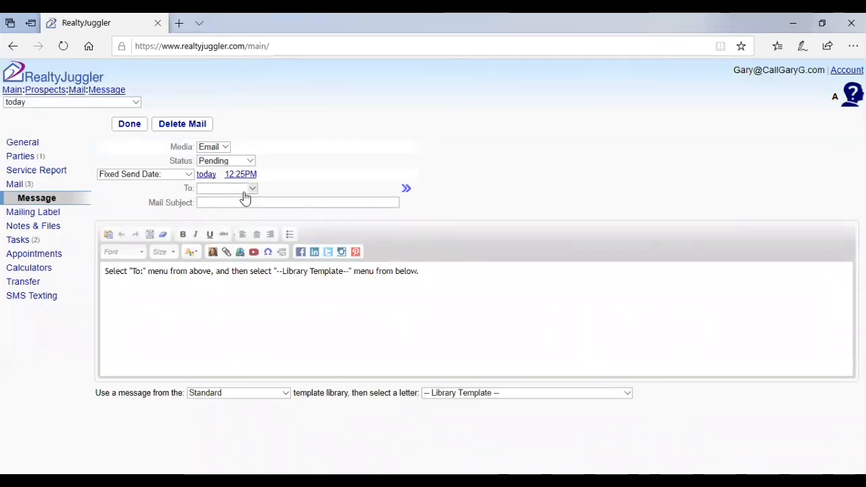
pyautogui.click(249, 189)
pyautogui.click(225, 200)
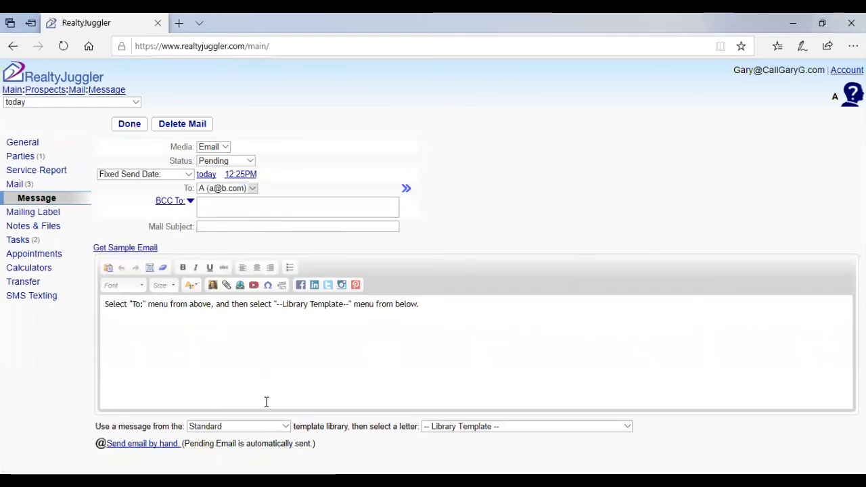
# Fill the new email with the "Test Newsletter for CBW" template from the Custom library
pyautogui.click(269, 427)
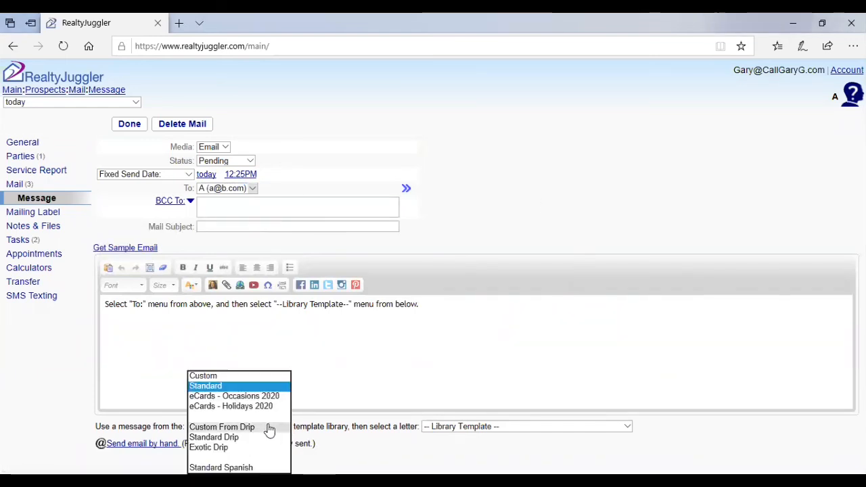
pyautogui.click(216, 376)
pyautogui.click(490, 426)
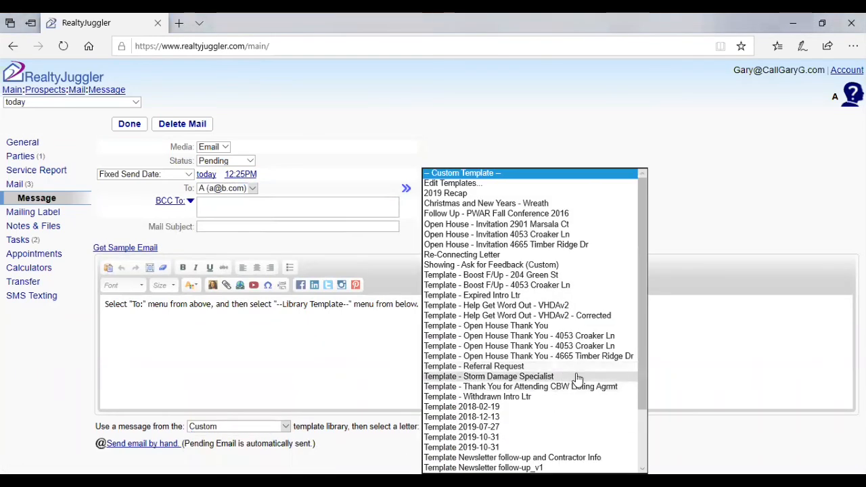
pyautogui.scroll(-2, 574, 377)
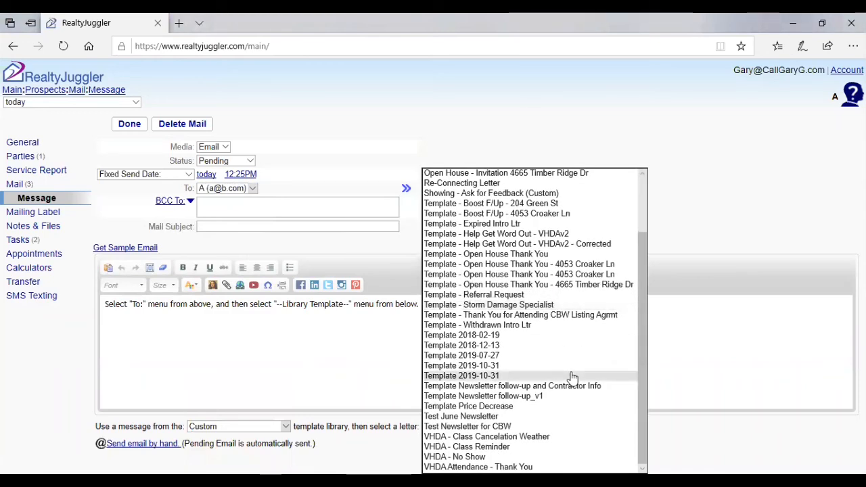
pyautogui.click(491, 427)
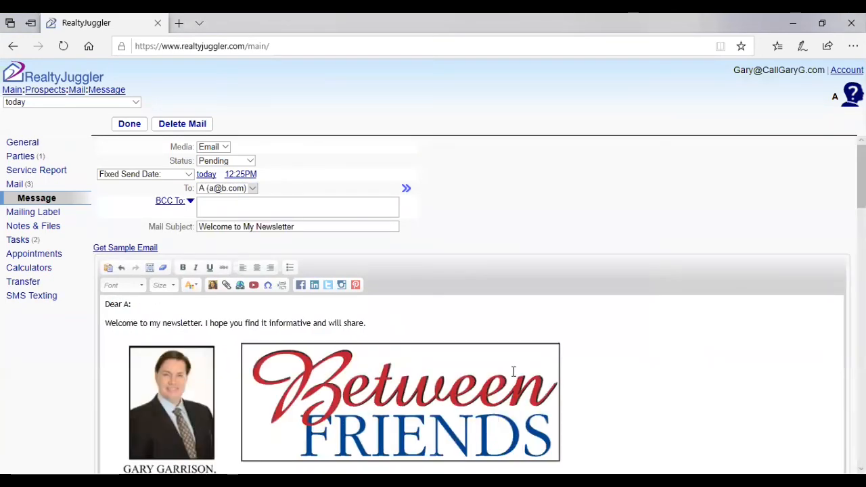
# Review the filled-in newsletter message, finish the email and return to the prospects list
pyautogui.scroll(-15, 519, 349)
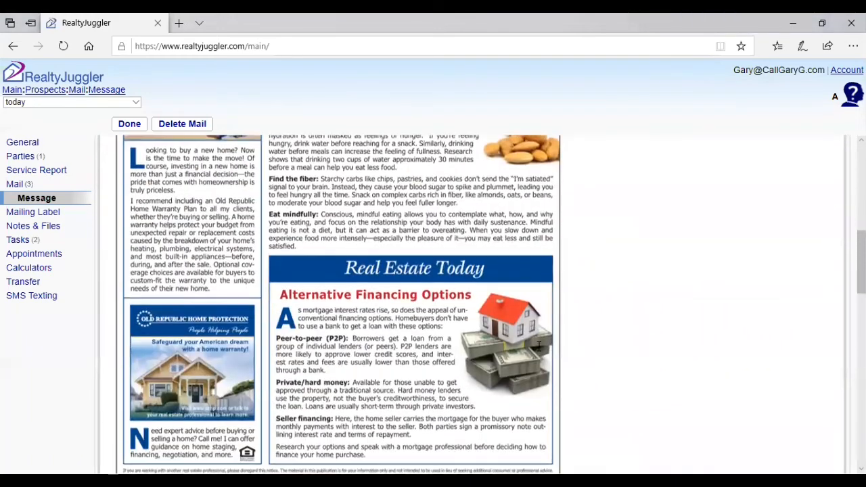
pyautogui.scroll(-15, 539, 346)
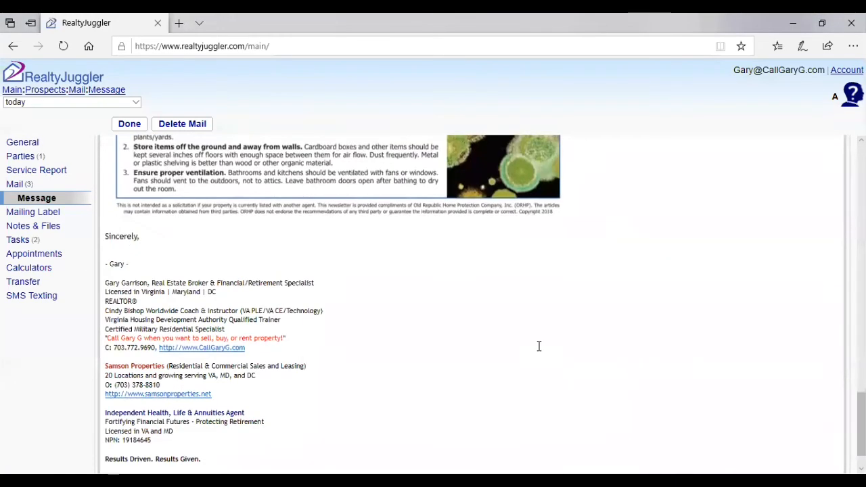
pyautogui.scroll(20, 539, 345)
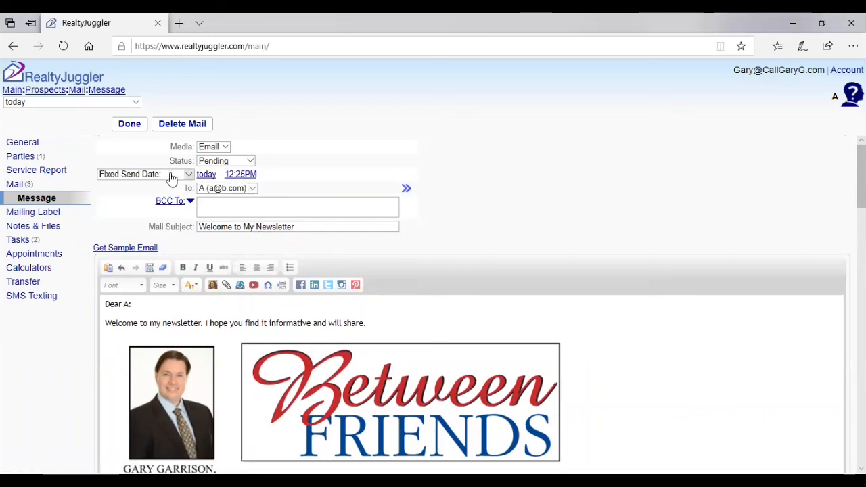
pyautogui.click(129, 124)
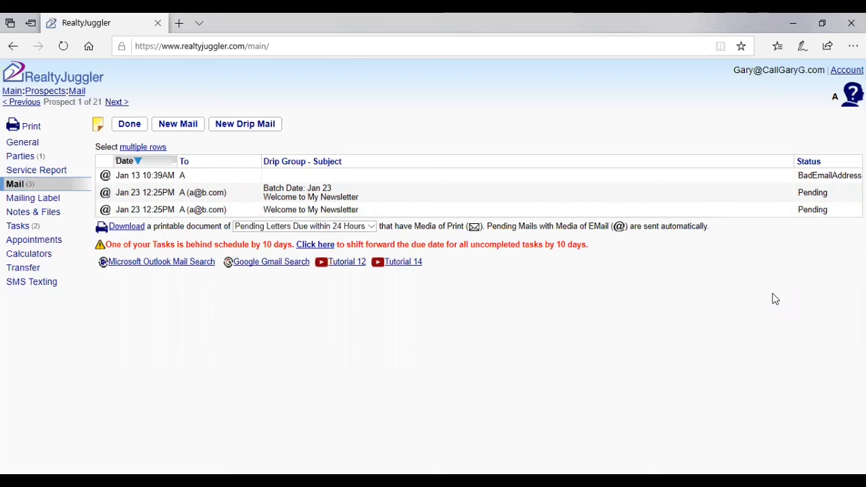
pyautogui.click(128, 125)
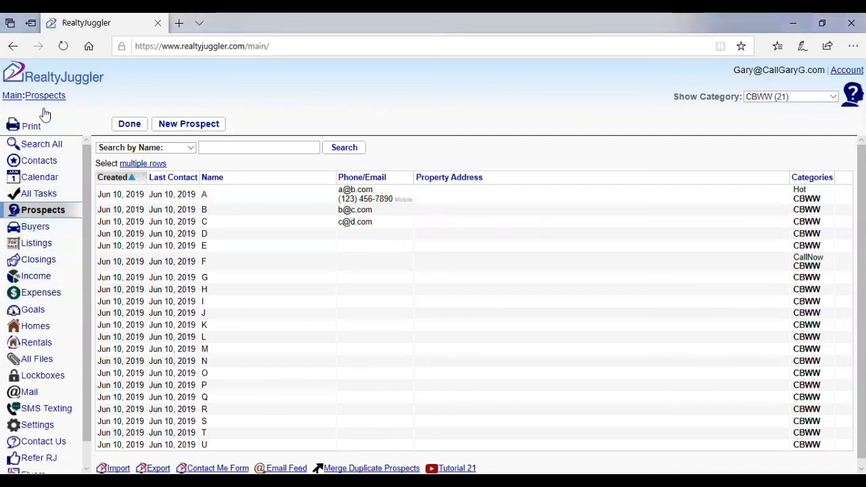
# Open the email opt-out list in the Mail section, look through its addresses and statuses, and close it
pyautogui.click(30, 393)
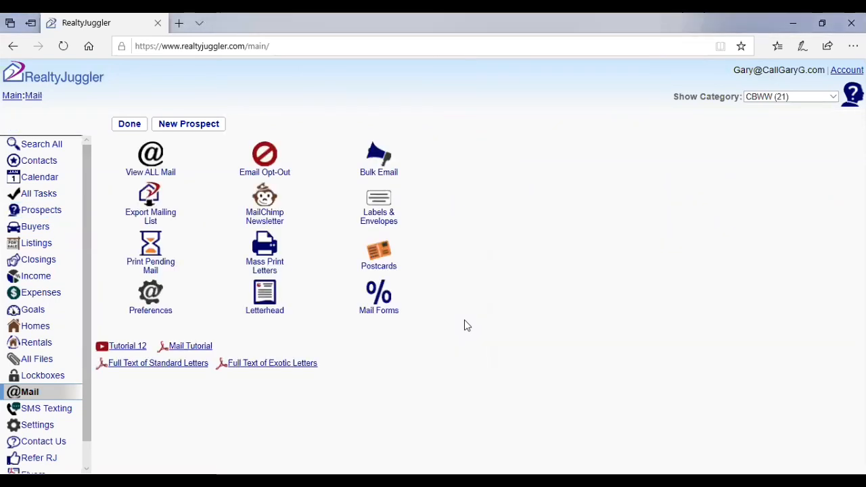
pyautogui.click(267, 161)
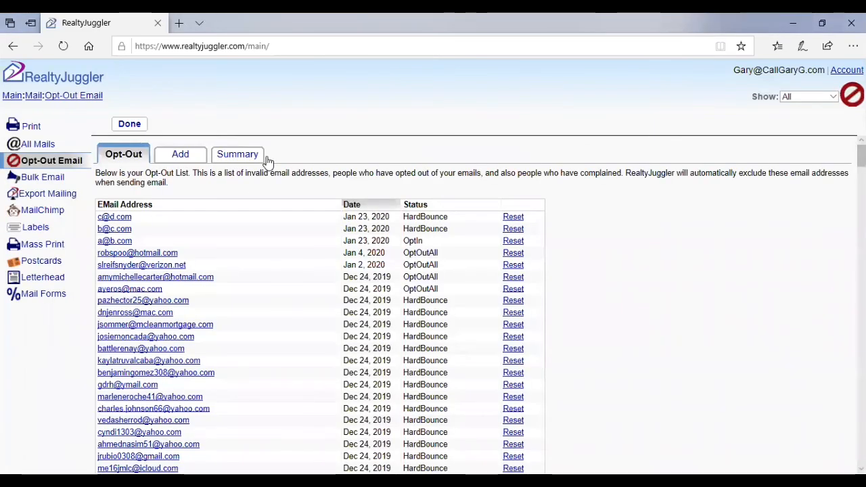
pyautogui.scroll(-10, 270, 224)
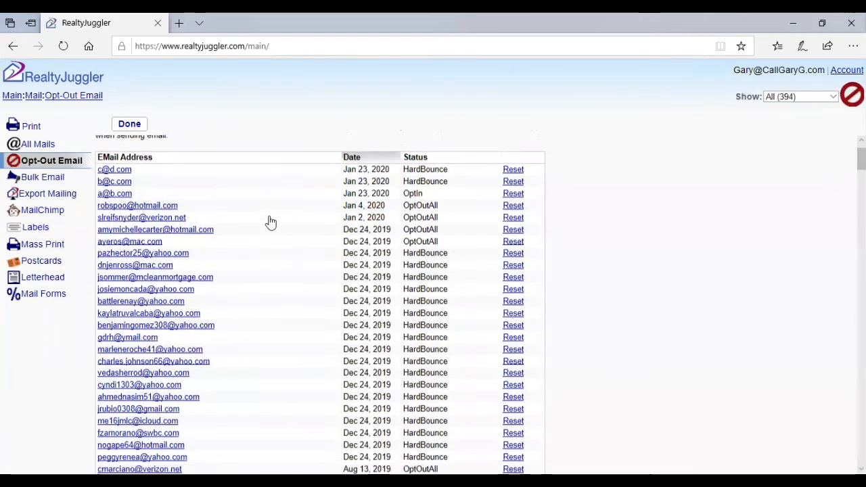
pyautogui.scroll(-5, 268, 225)
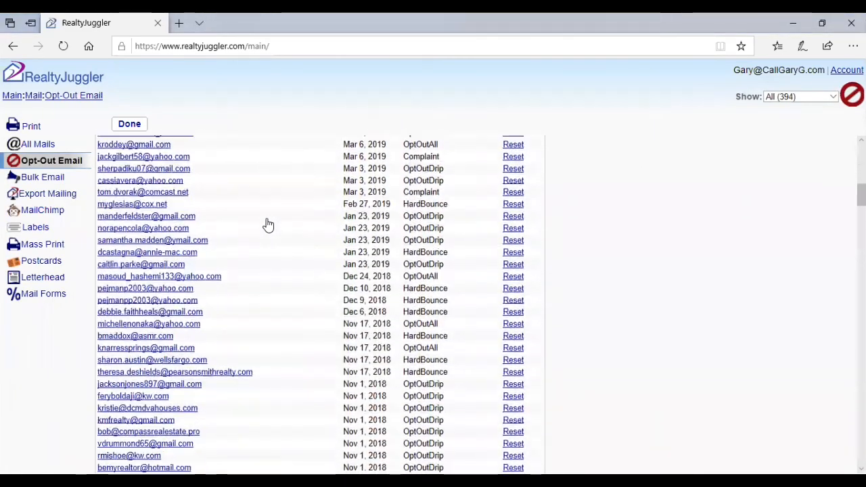
pyautogui.scroll(-2, 268, 224)
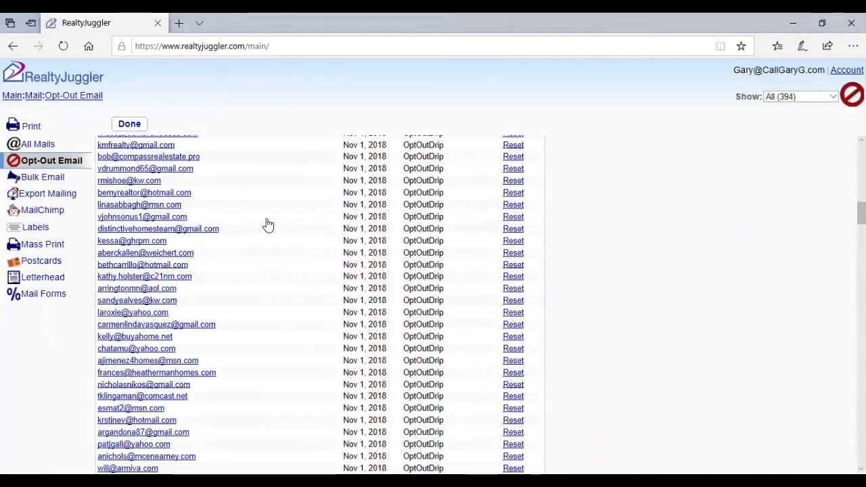
pyautogui.scroll(5, 268, 224)
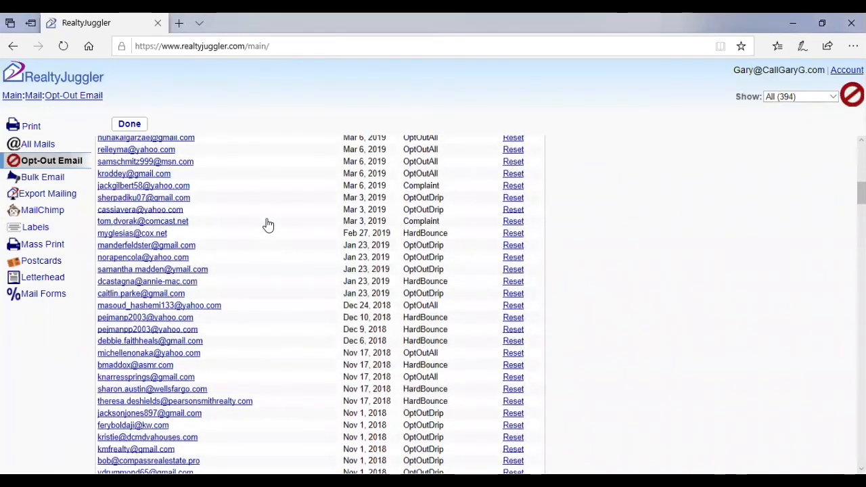
pyautogui.scroll(10, 268, 225)
pyautogui.click(141, 127)
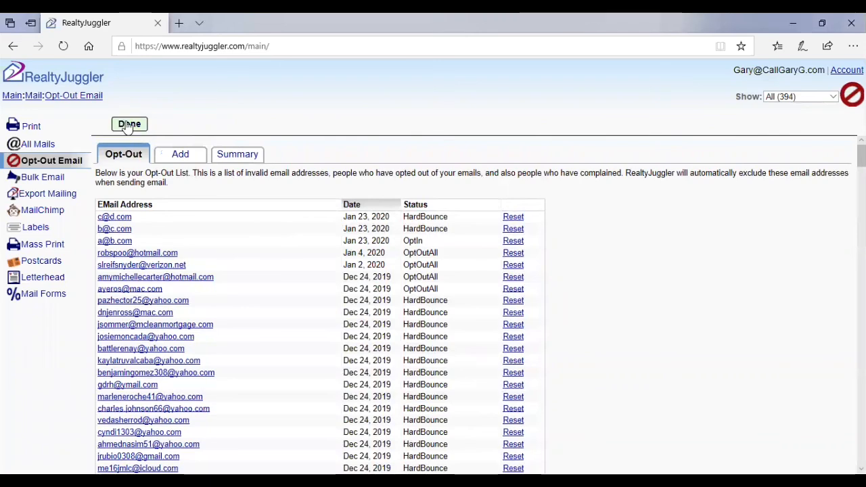